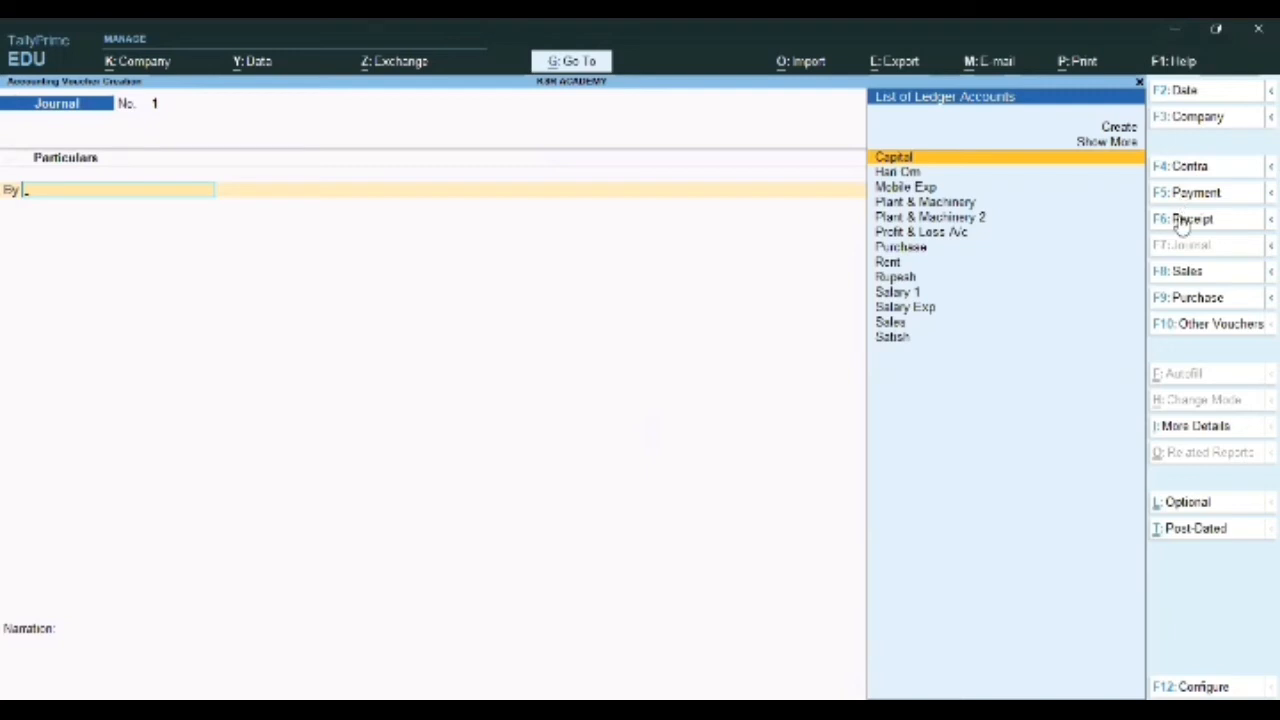
- Start a Payment voucher and debit the supplier ledger listed directly after Capital with 50,000
click(1184, 202)
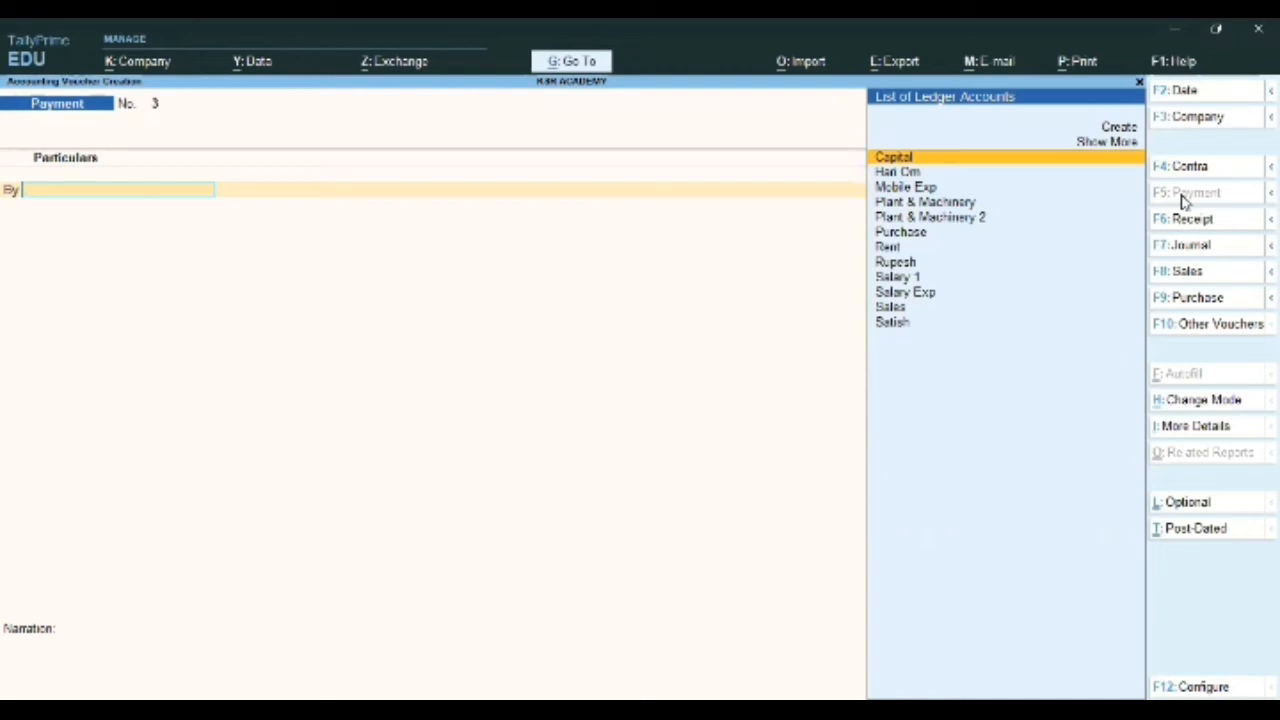
key(alt)
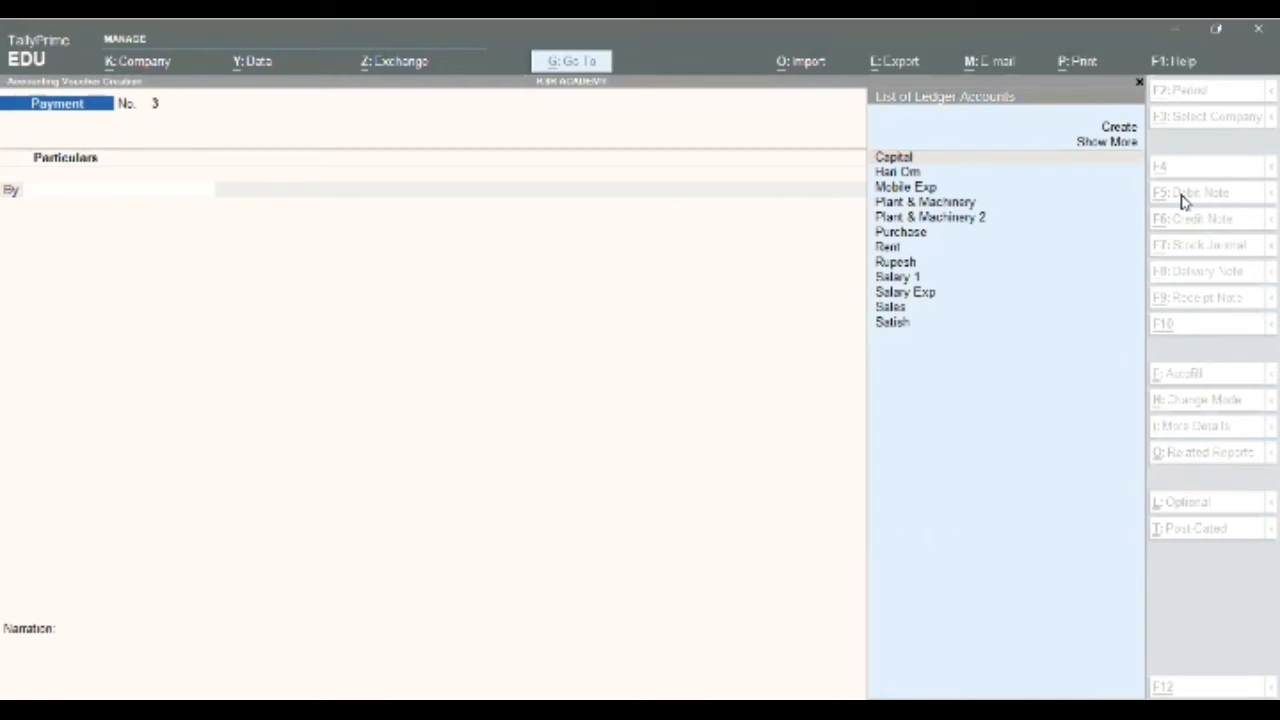
click(778, 417)
key(Down)
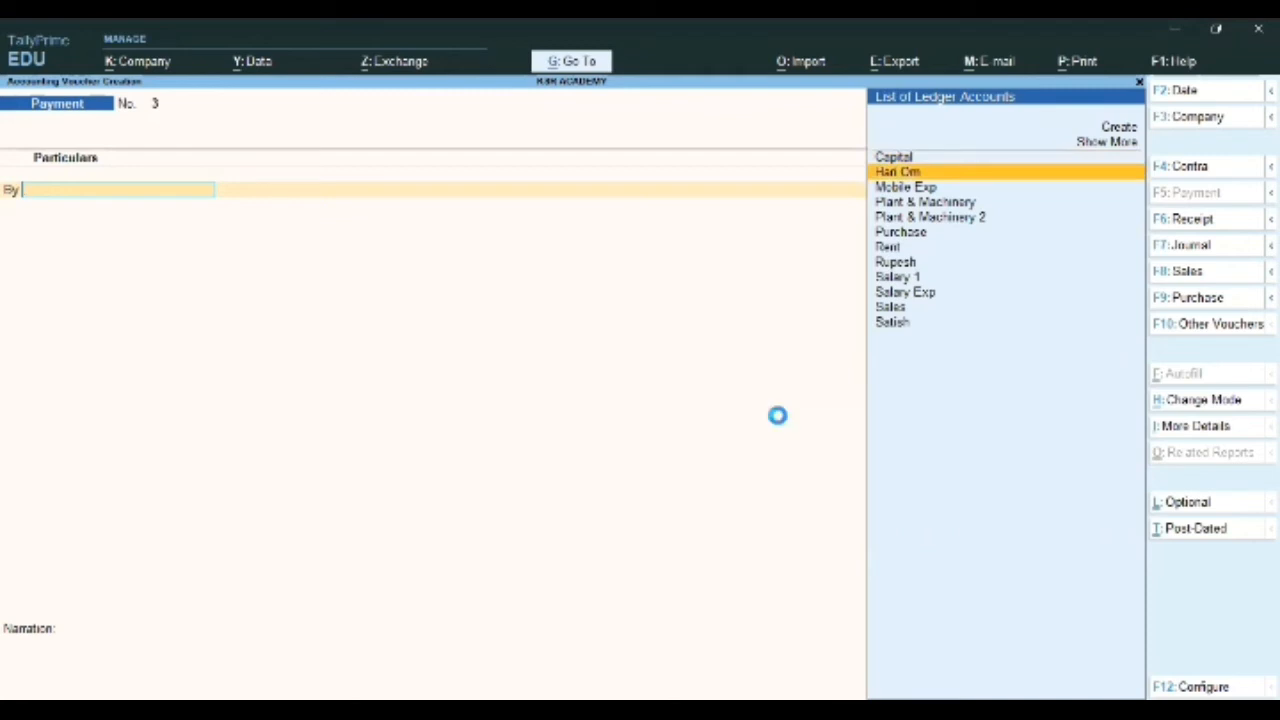
key(Return)
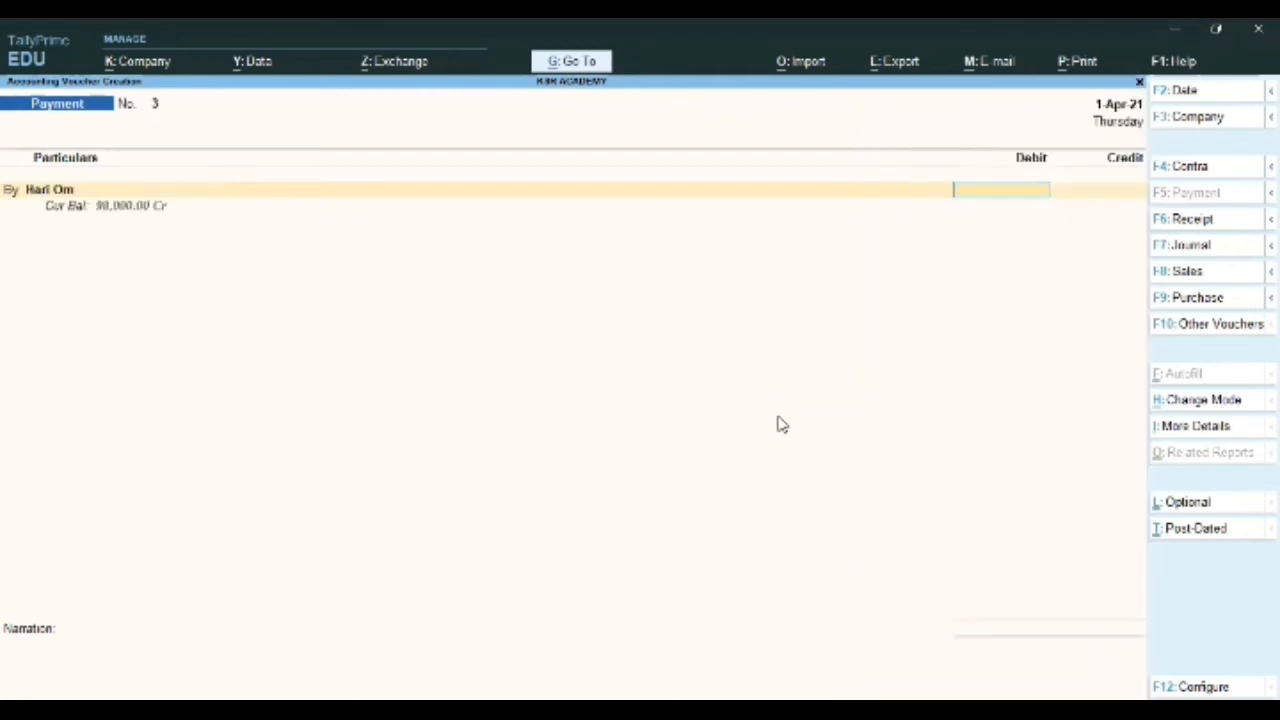
text(50000)
key(Return)
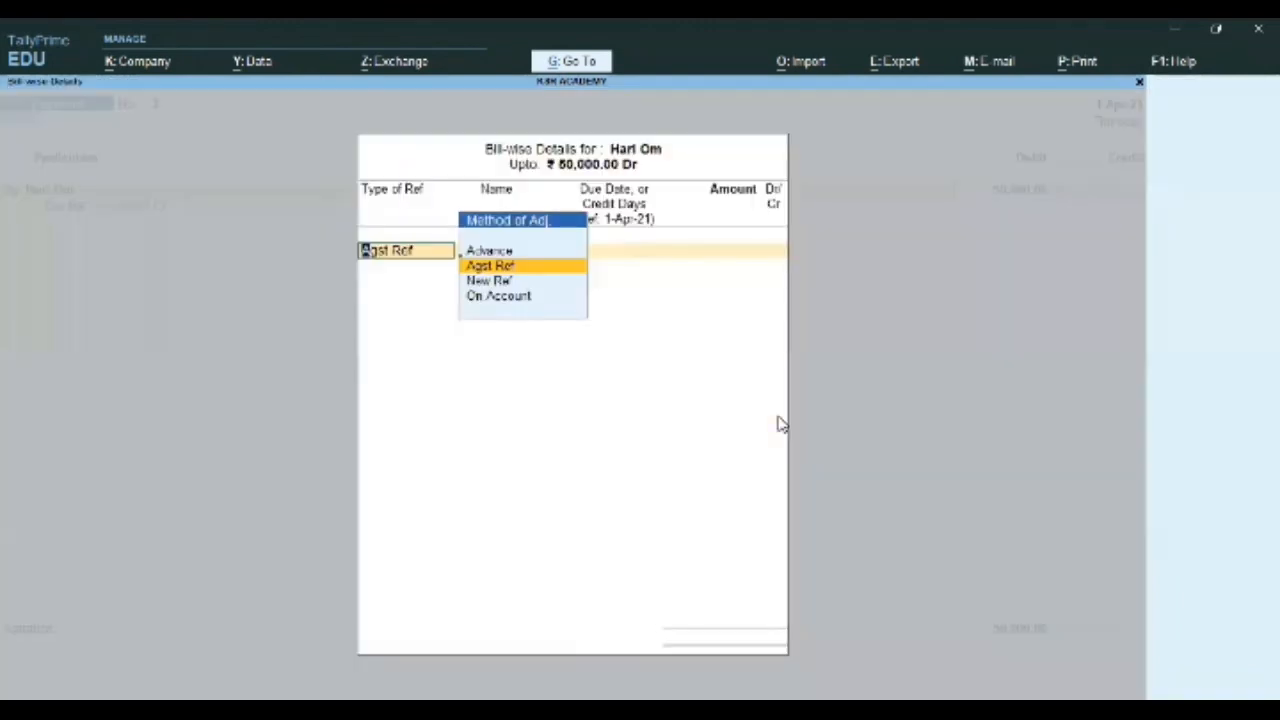
- Allocate the supplier's 50,000 debit as Agst Ref to bill 500 in the bill-wise details
key(Return)
key(Return)
key(Return)
key(Return)
key(Return)
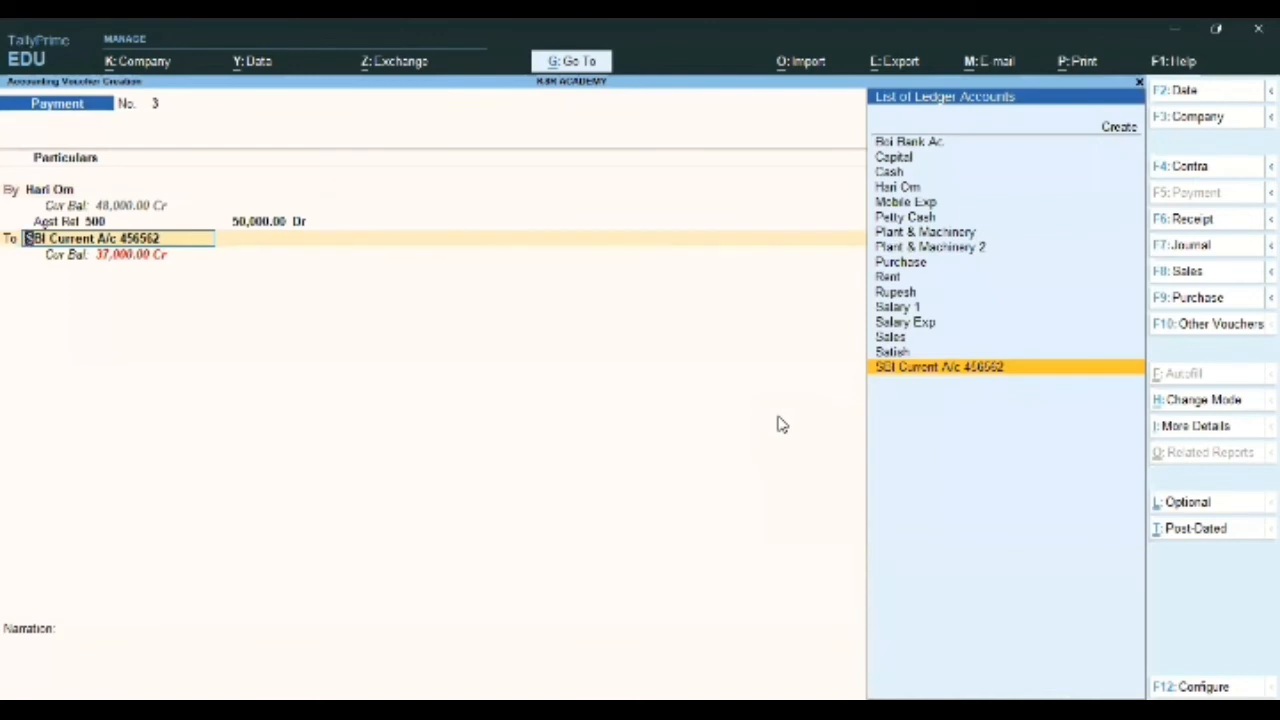
- Credit the SBI current account with 50,000 as a Cheque transaction and save the payment voucher without a narration
key(Return)
key(Return)
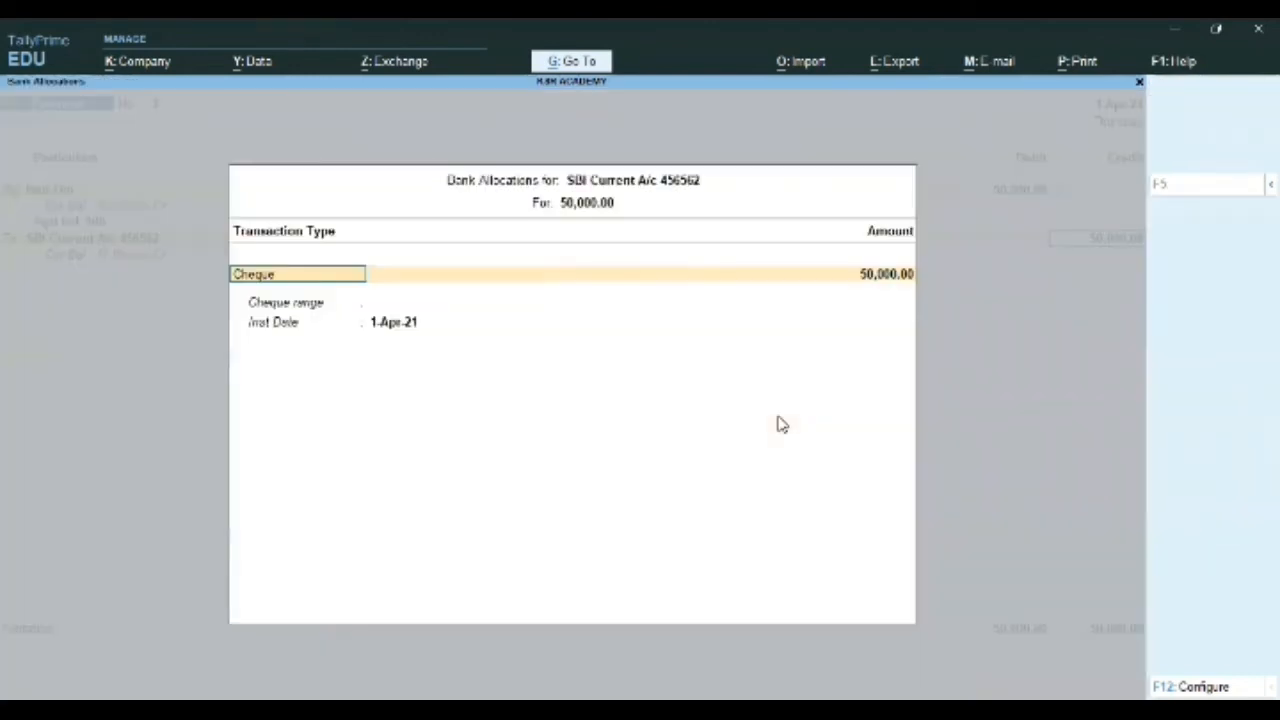
key(Return)
key(Return)
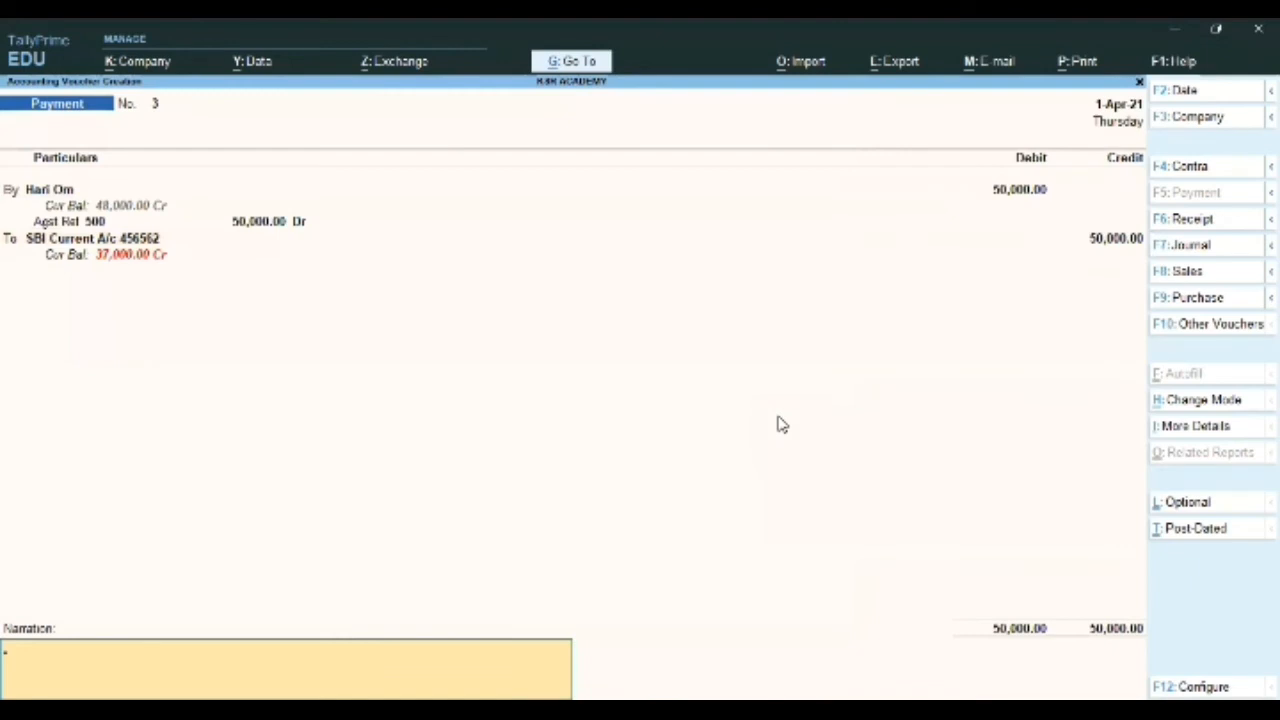
key(Return)
key(Return)
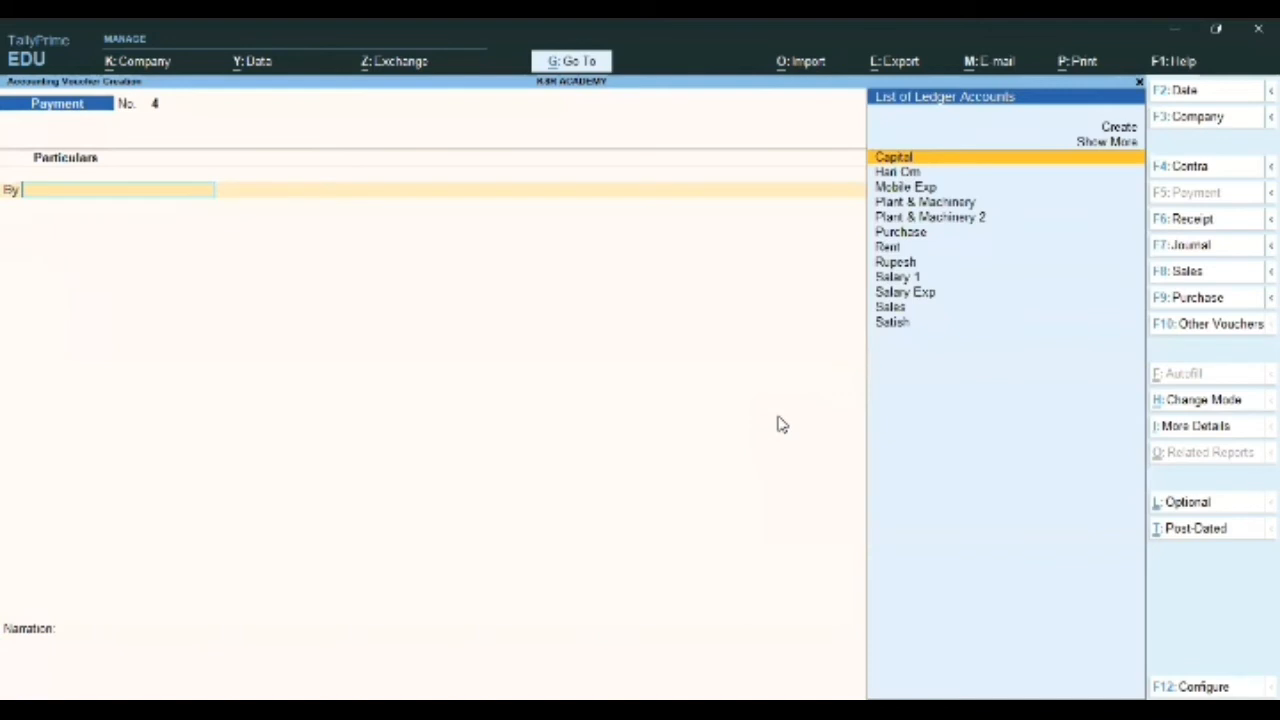
- Debit the Mobile Exp ledger with 500 in a new payment voucher
key(alt)
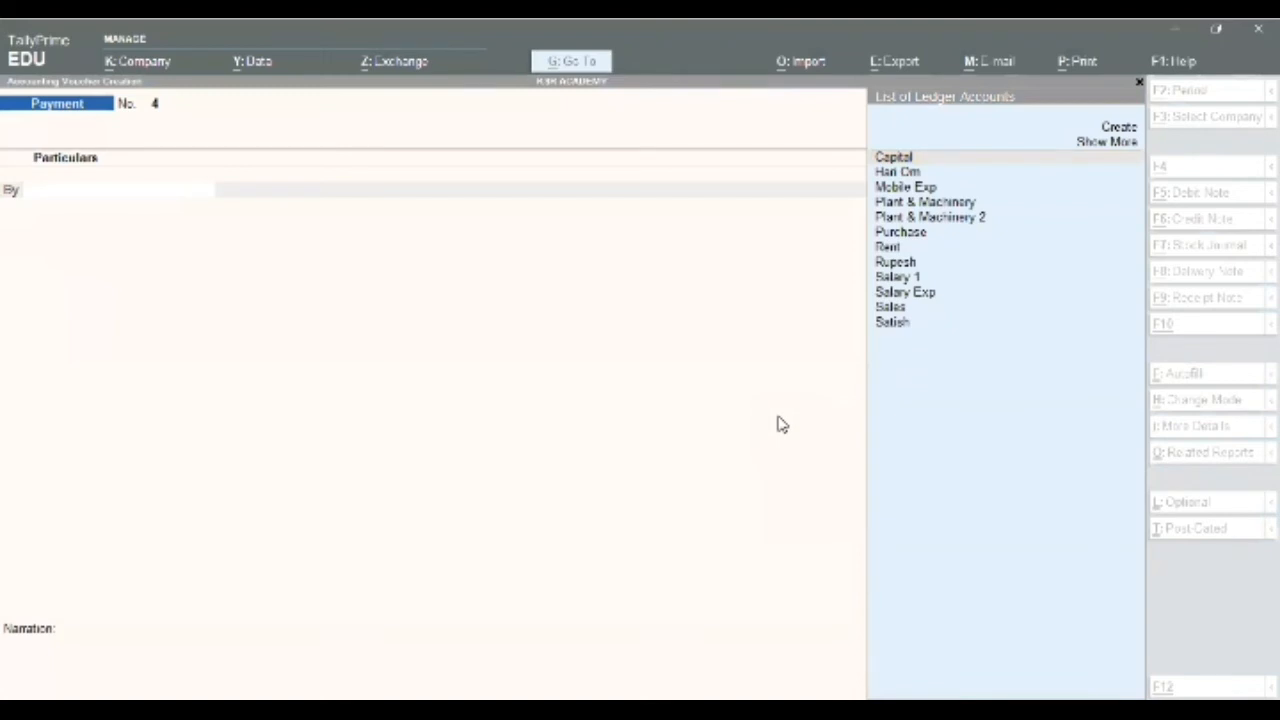
key(alt)
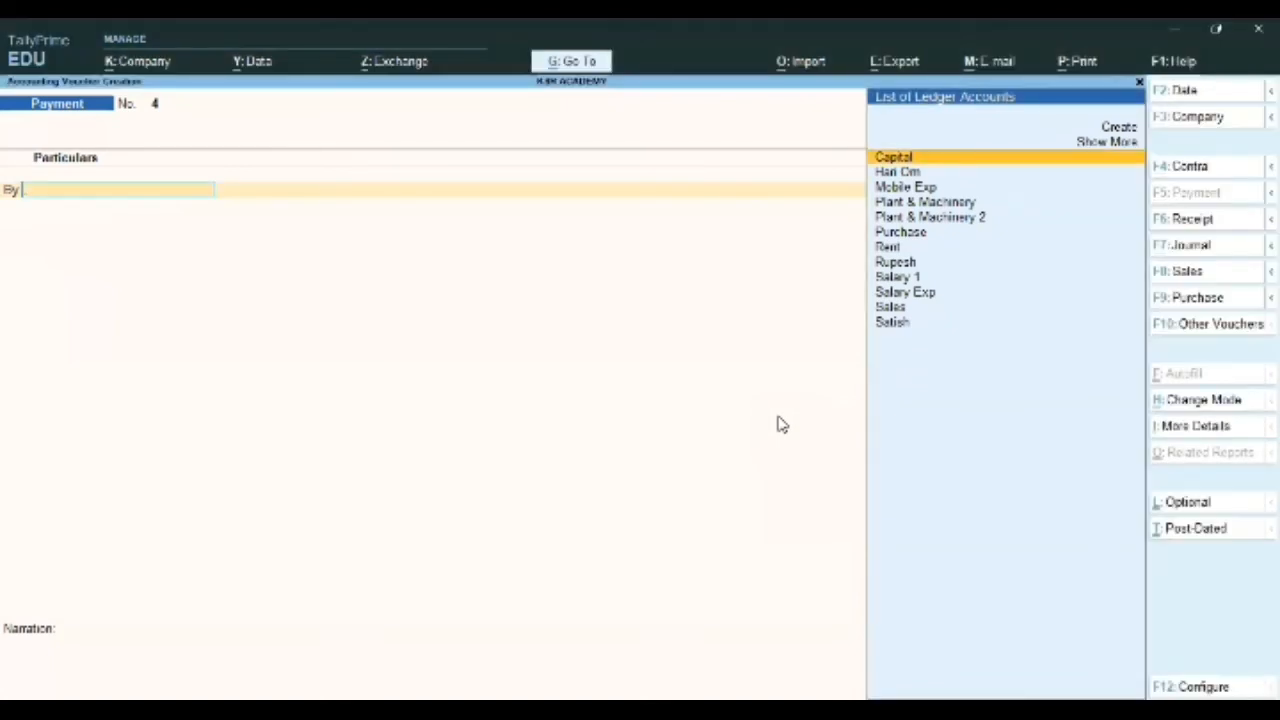
key(Down)
key(Down)
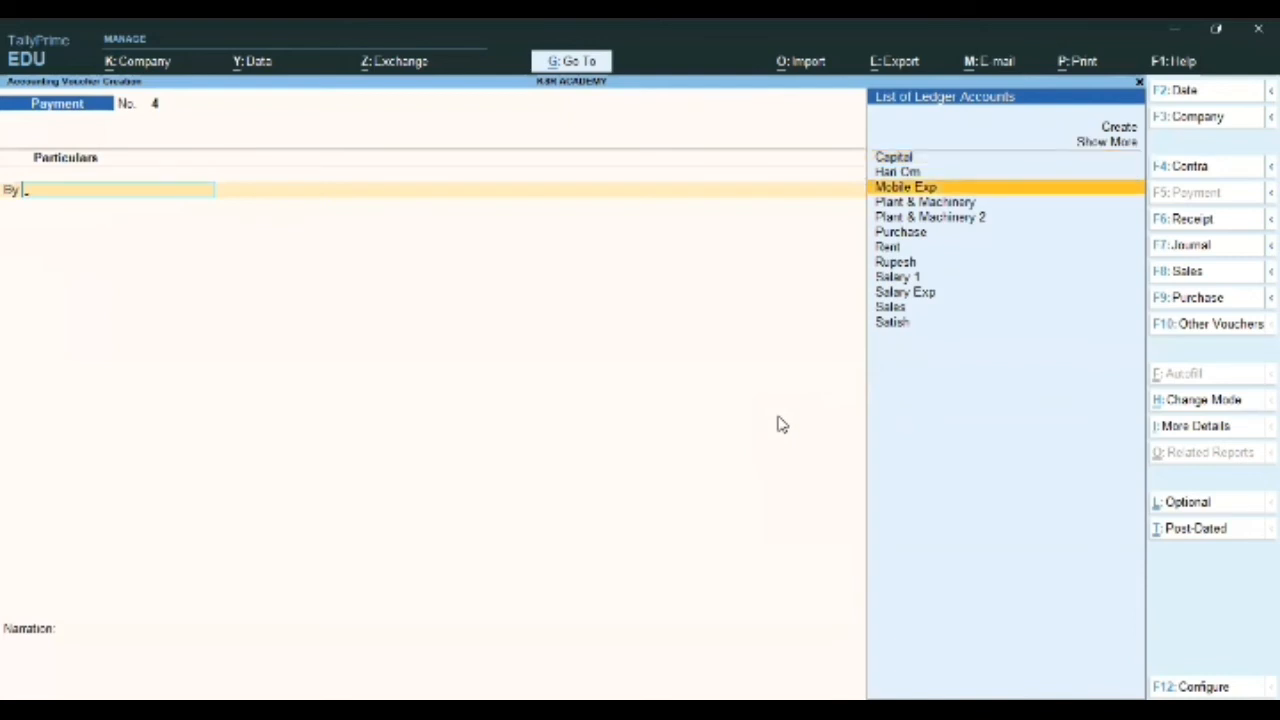
key(Return)
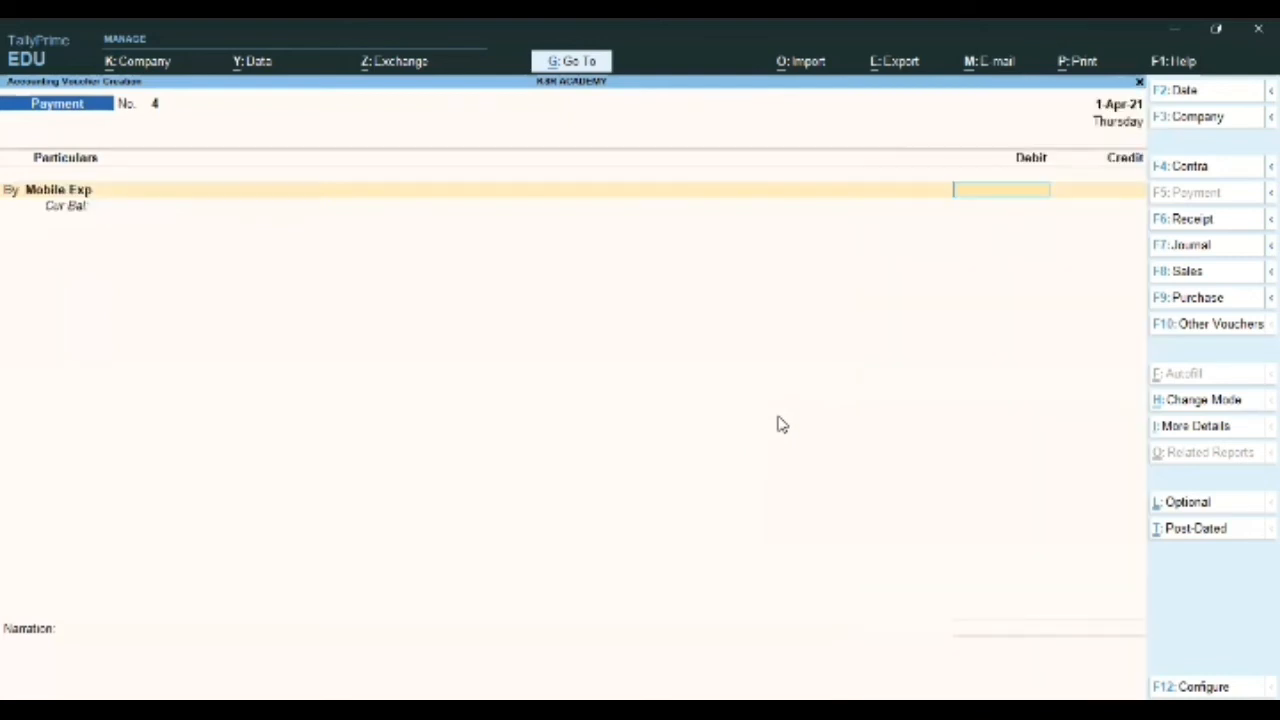
text(500)
key(Return)
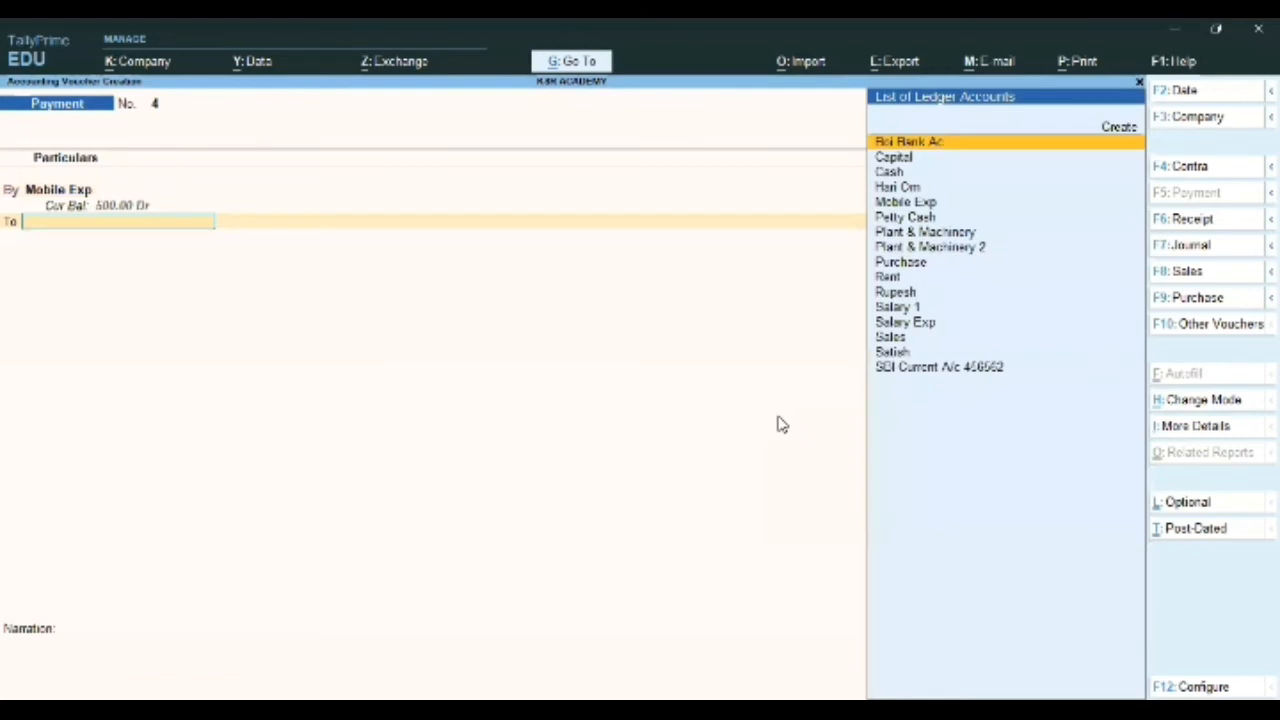
- Credit Cash with 500 and save the mobile expense payment voucher without a narration
text(Cas)
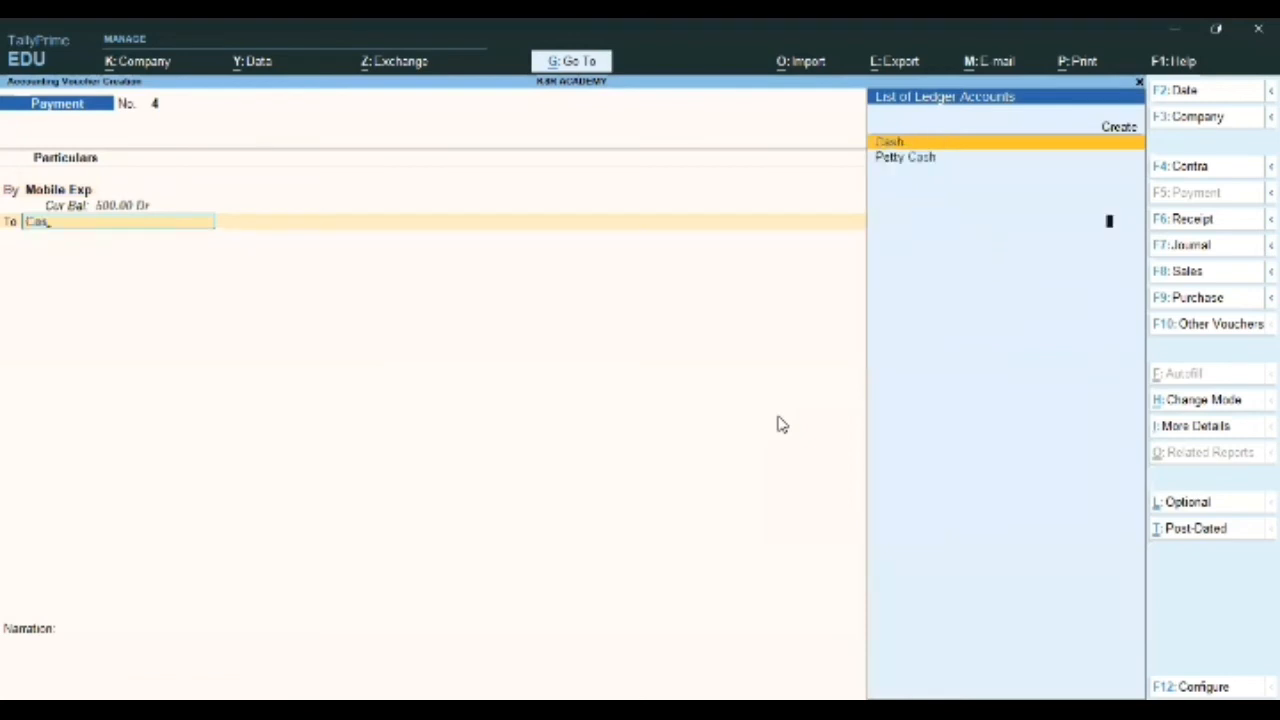
key(Return)
key(Return)
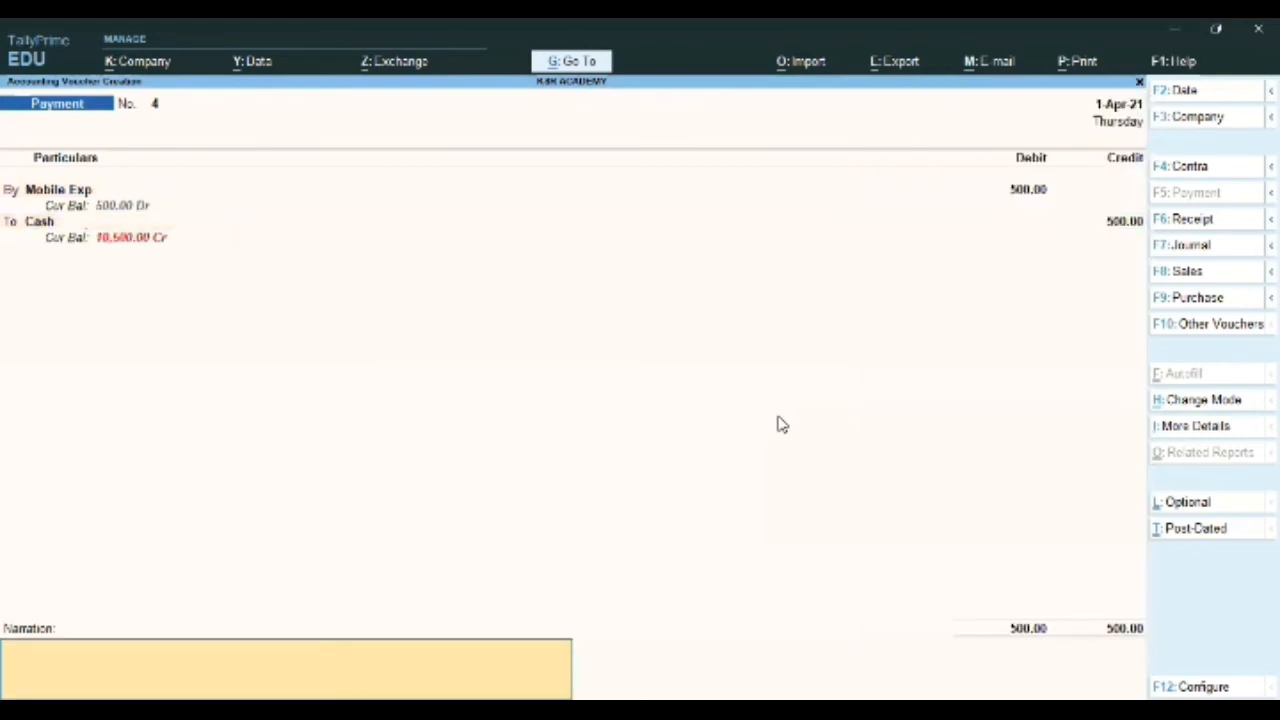
key(Return)
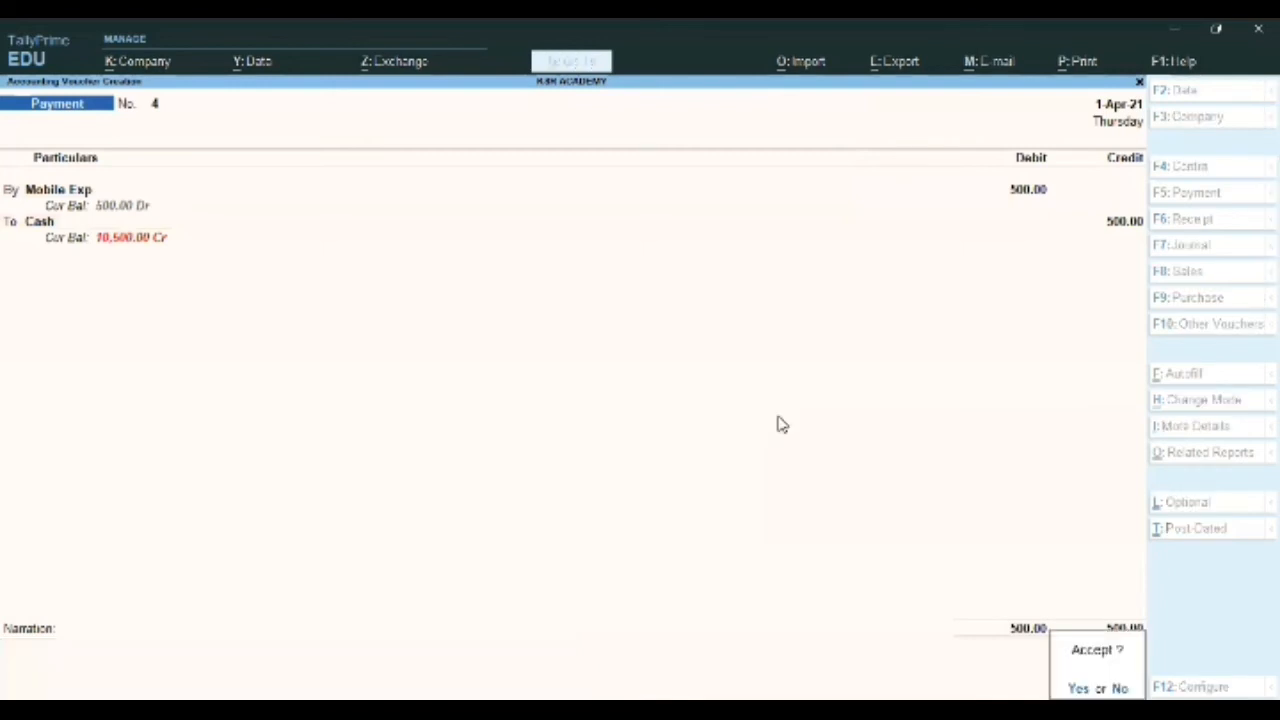
key(Return)
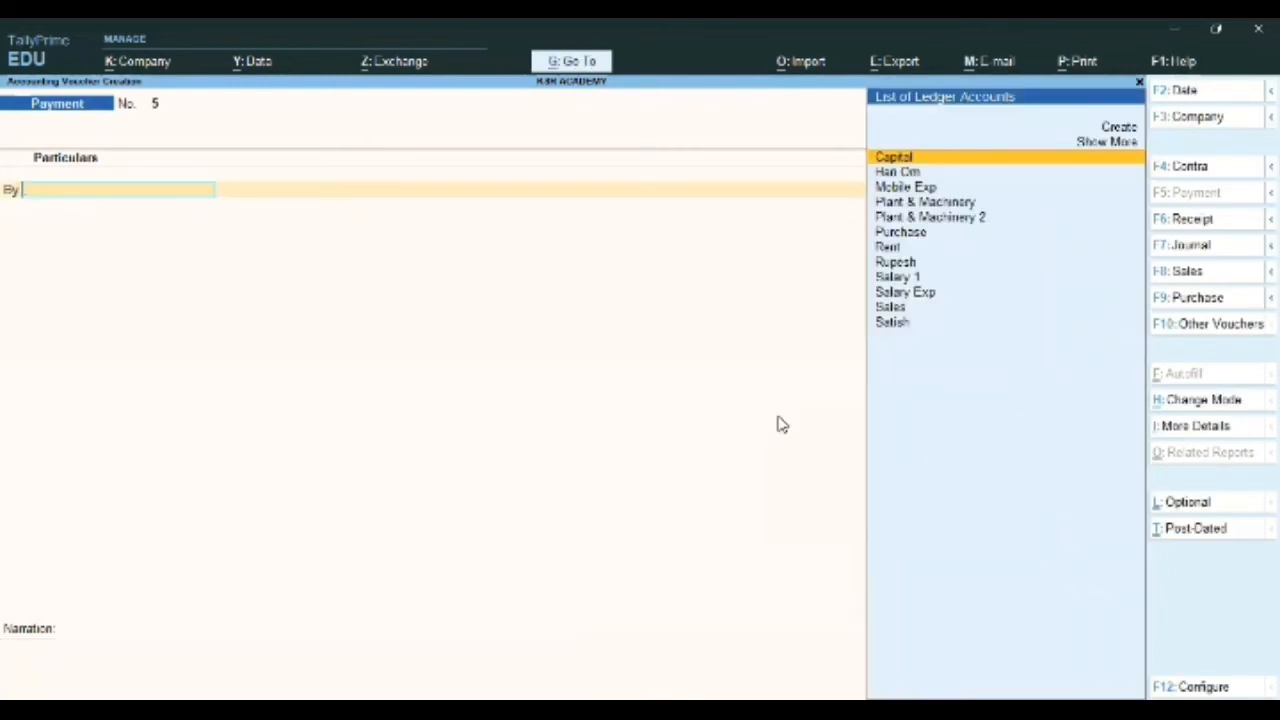
key(alt+Tab)
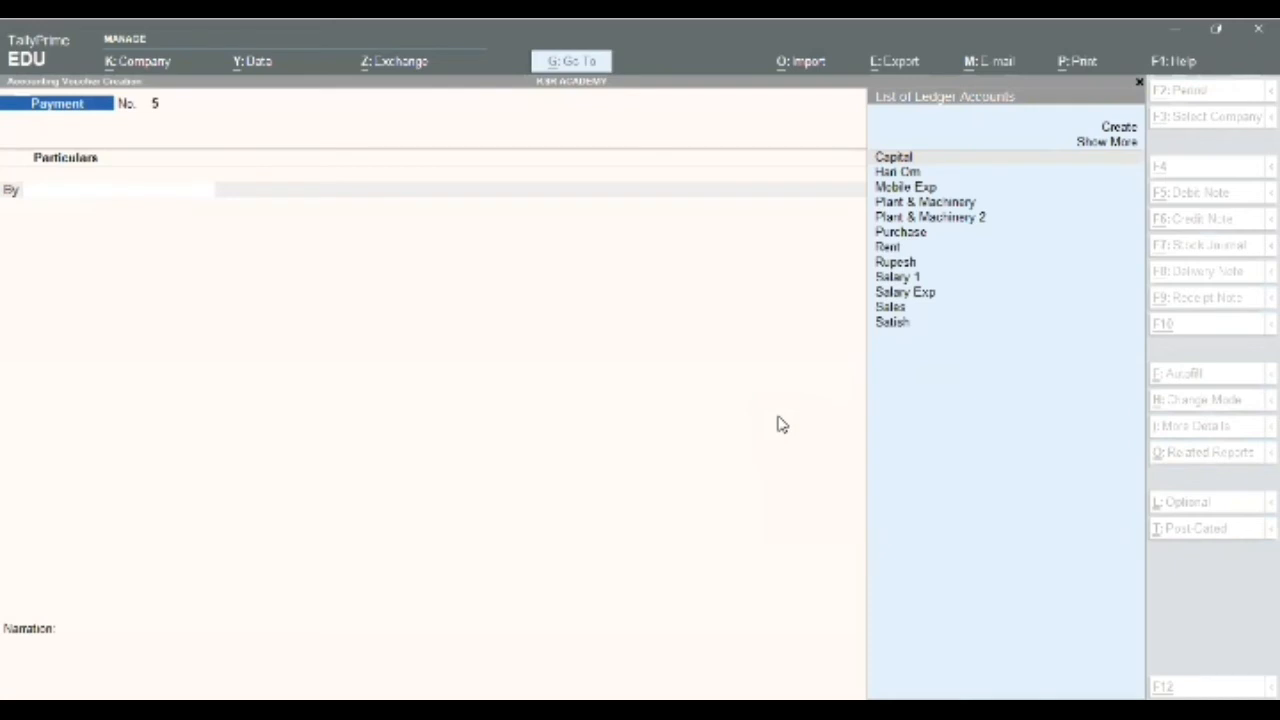
key(alt+Tab)
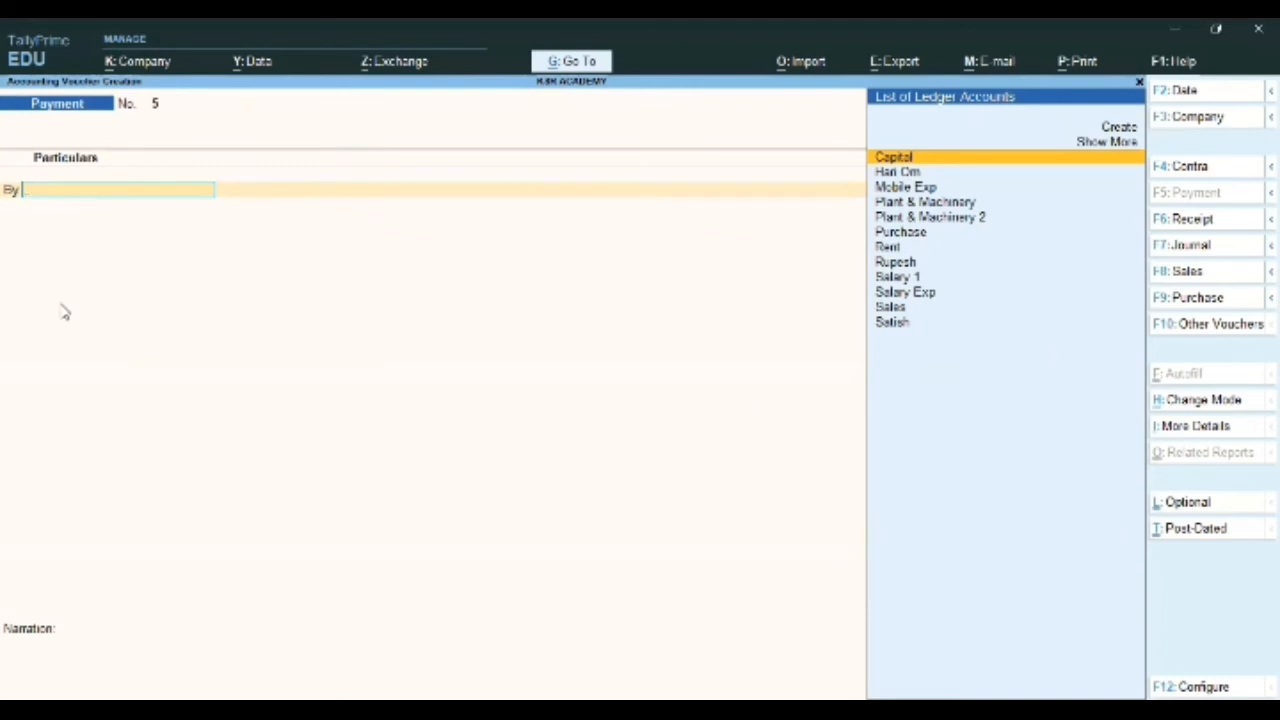
key(alt+Tab)
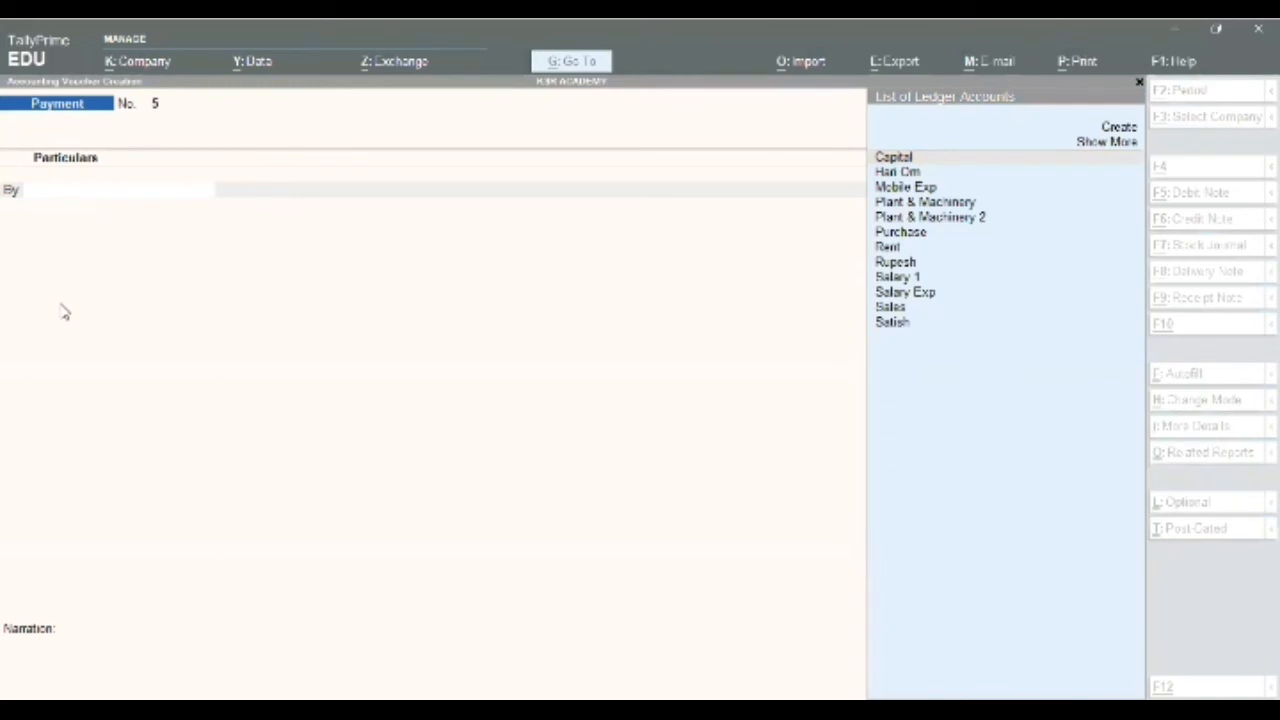
key(alt+Tab)
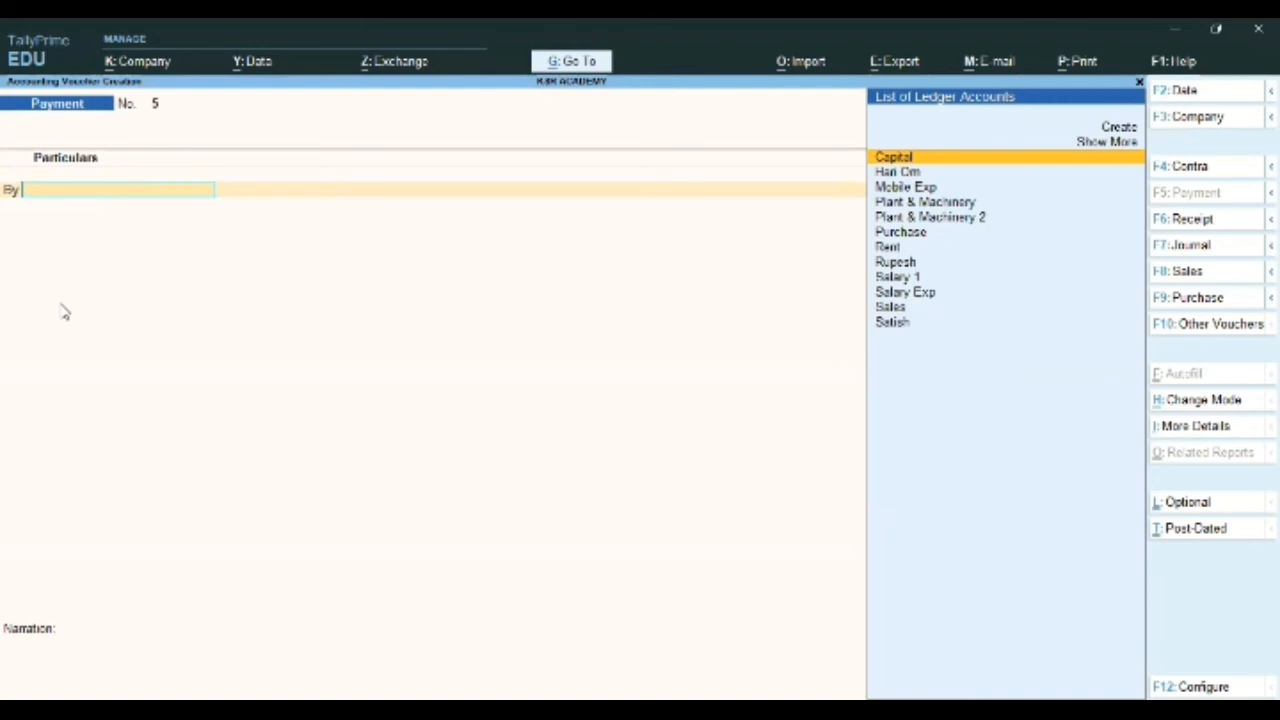
- Debit the party ledger listed directly after Rent with 5,000 in the new payment voucher
key(Down)
key(Down)
key(Down)
key(Down)
key(Down)
key(Down)
key(Down)
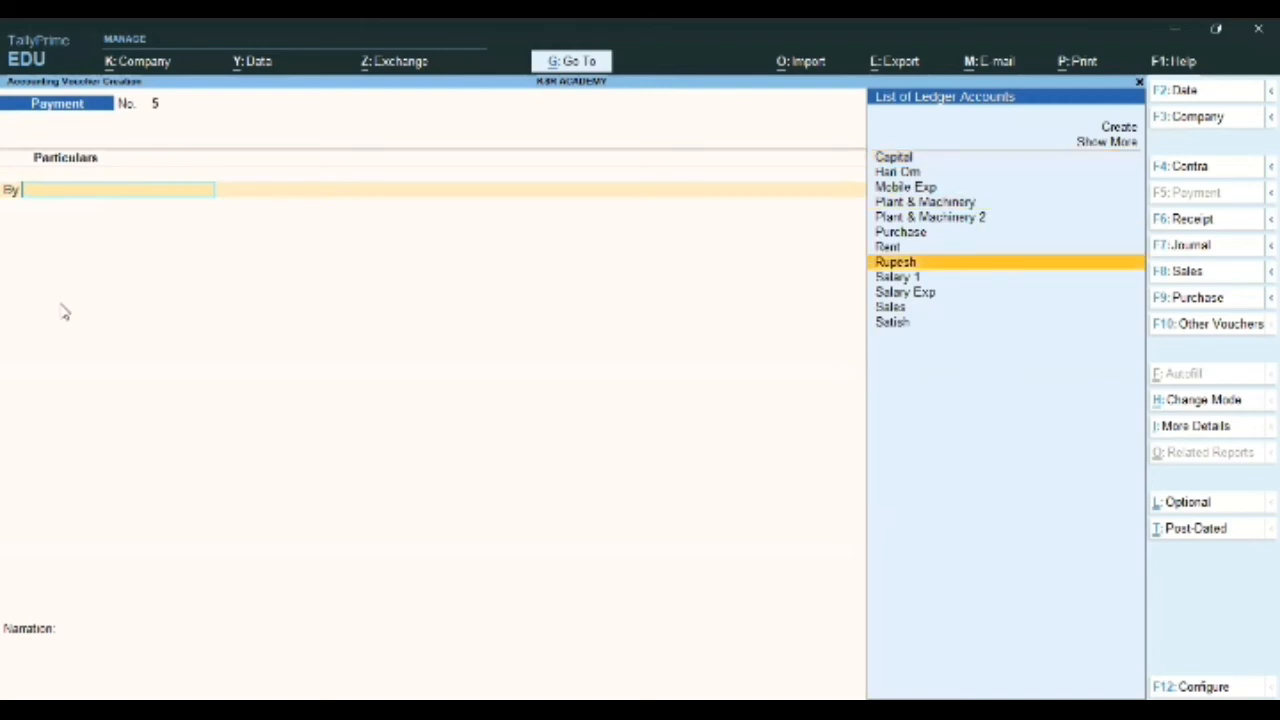
key(Return)
text(5000)
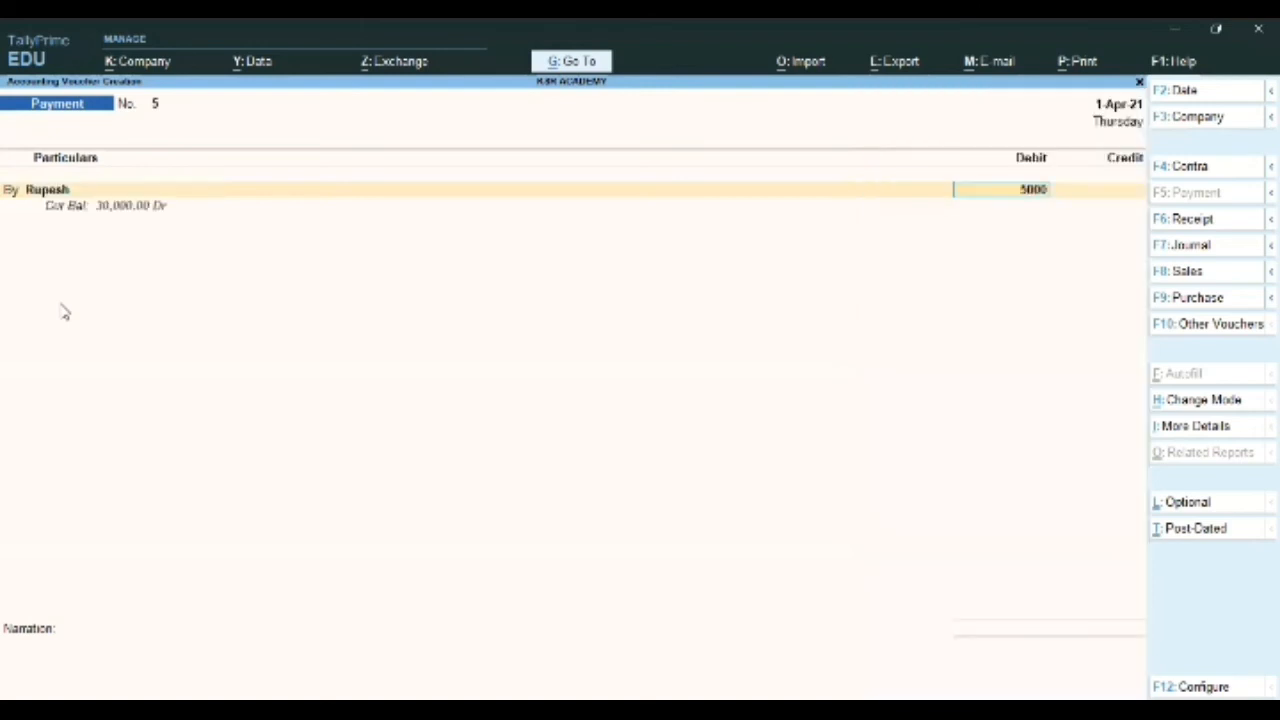
key(Return)
key(Return)
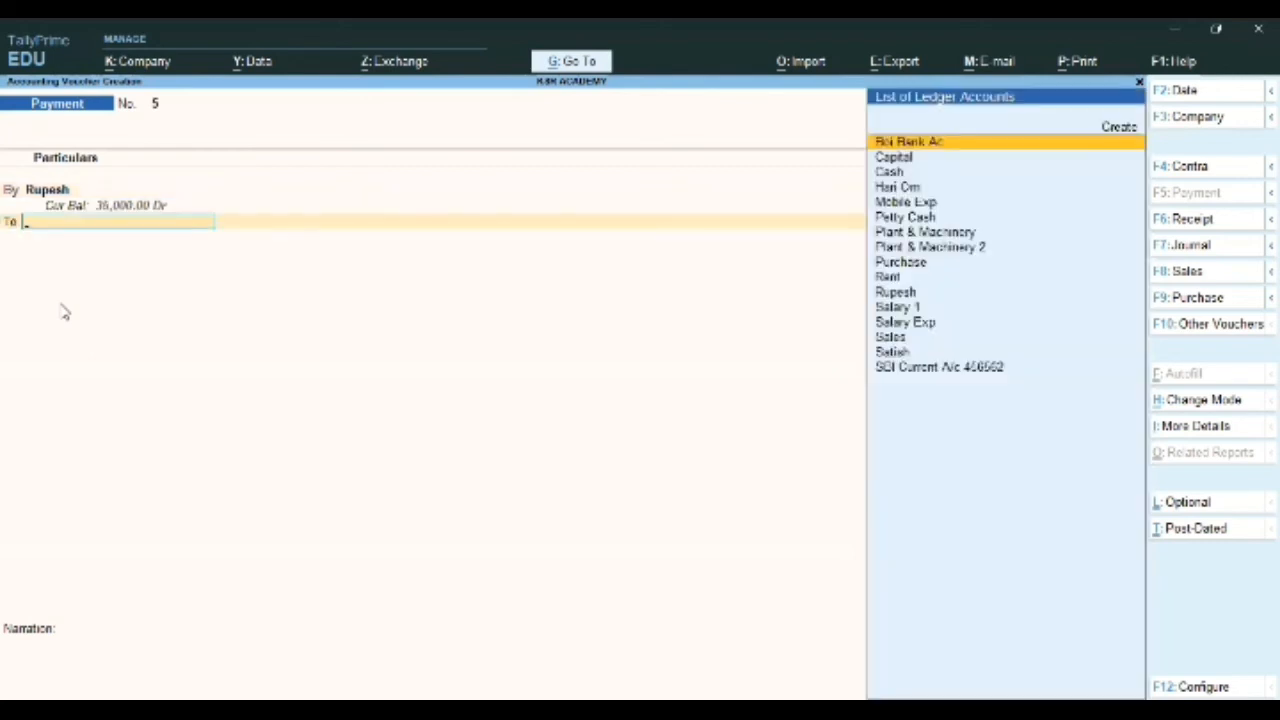
- Credit Cash with 5,000, continue past the negative cash warning, and save the payment voucher without a narration
text(Cas)
key(Return)
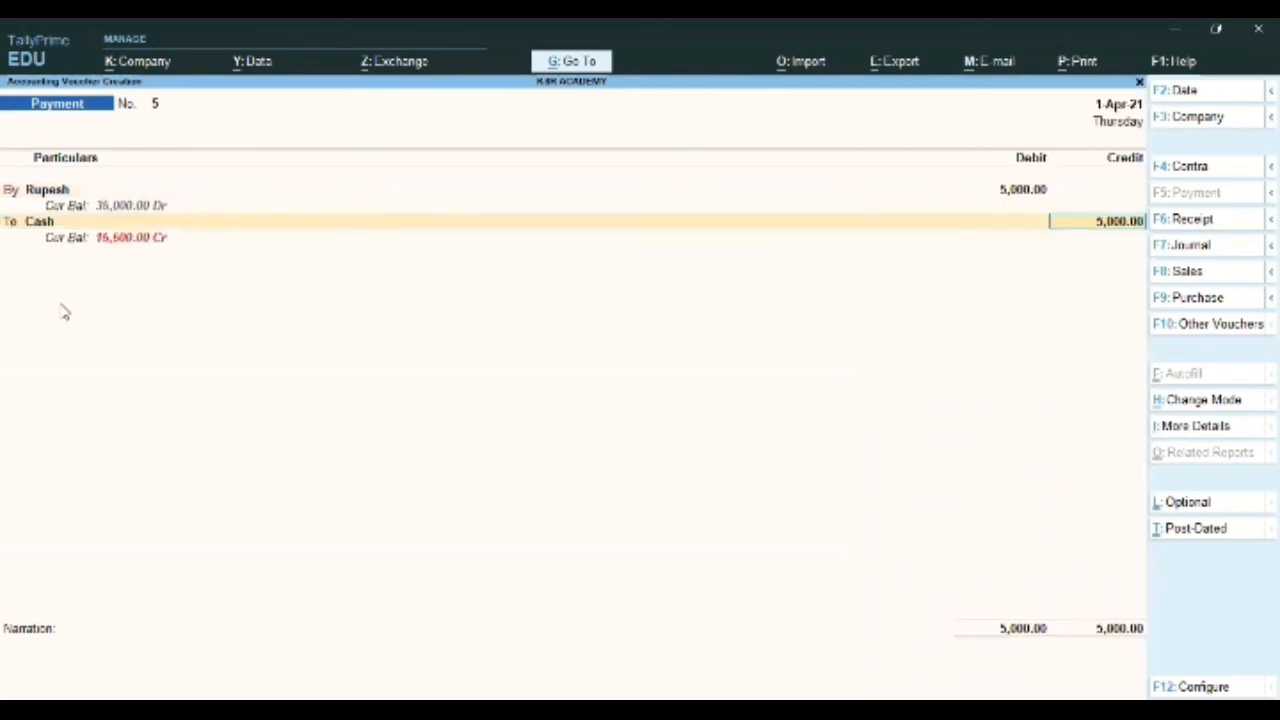
key(Return)
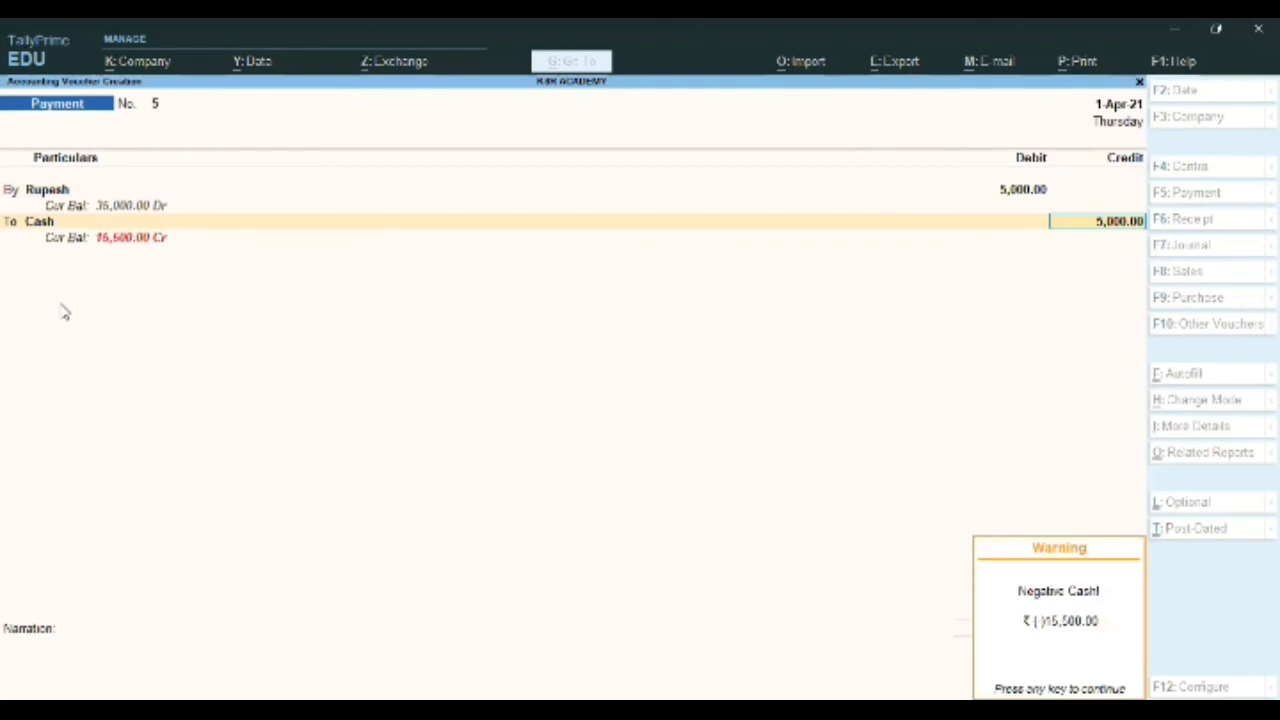
key(Return)
key(Return)
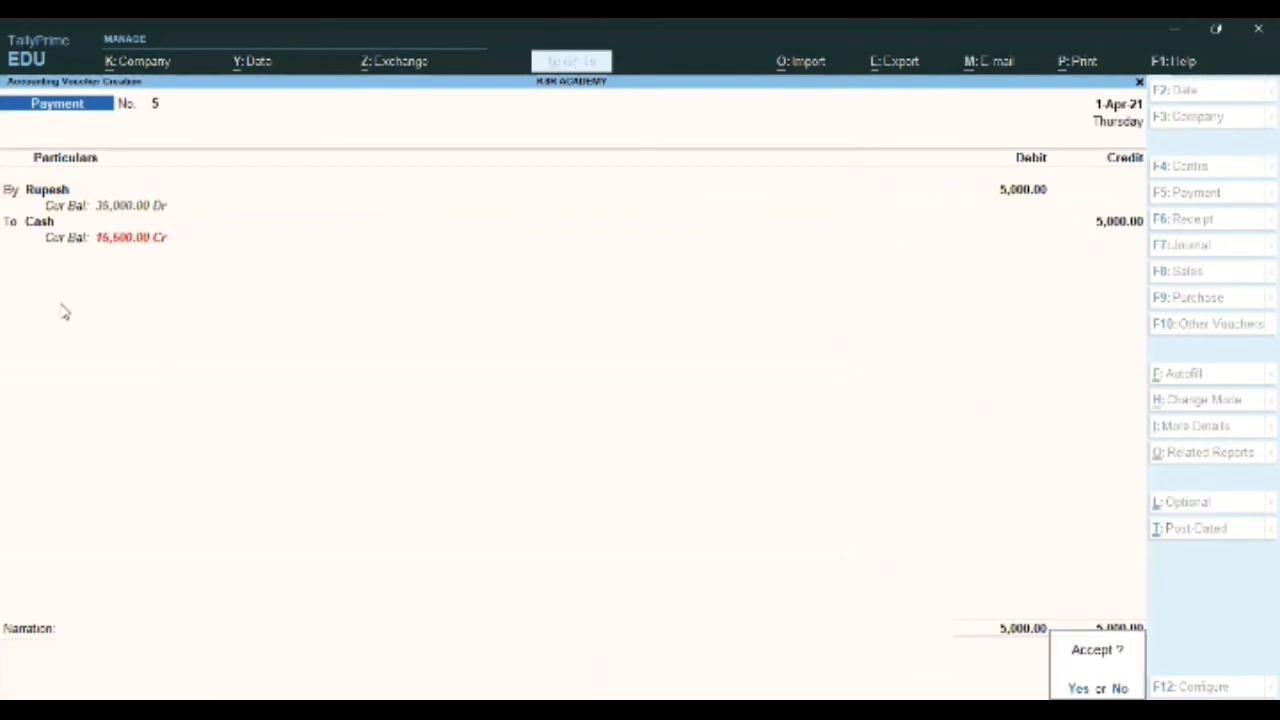
key(Return)
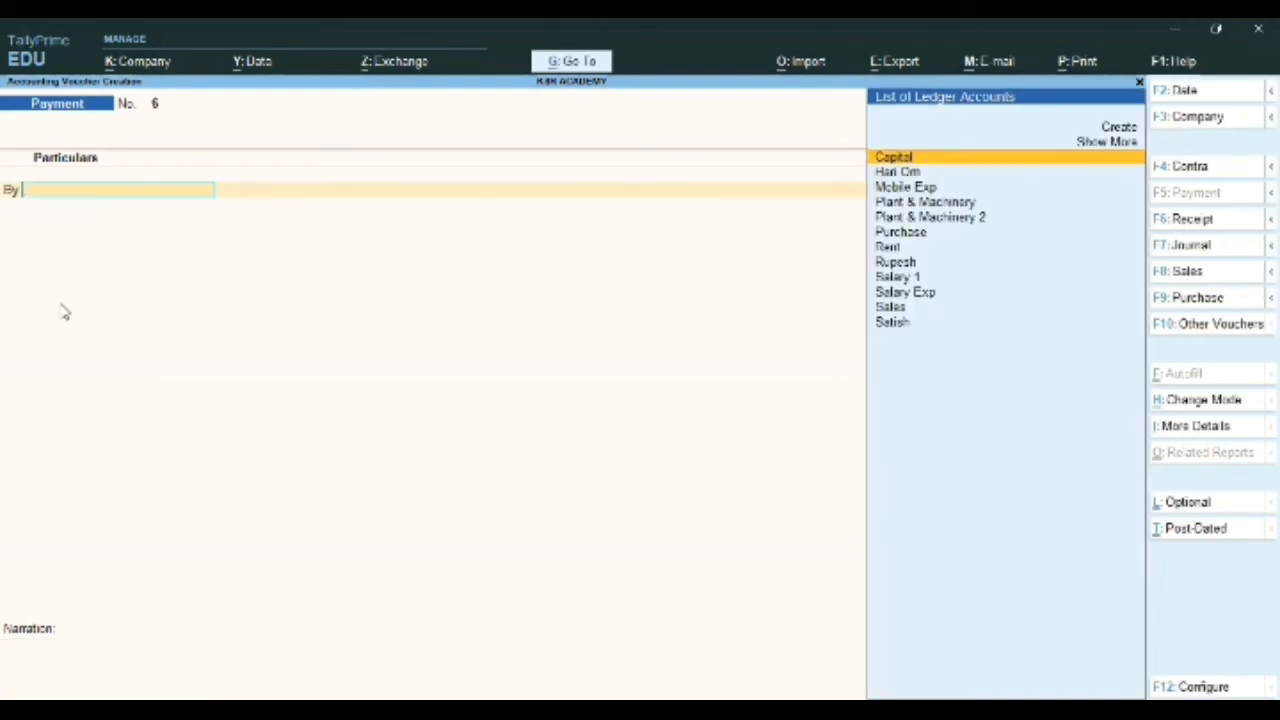
- Start a Receipt voucher and choose the last party ledger in the account list as the credited account
key(alt+Tab)
click(1183, 228)
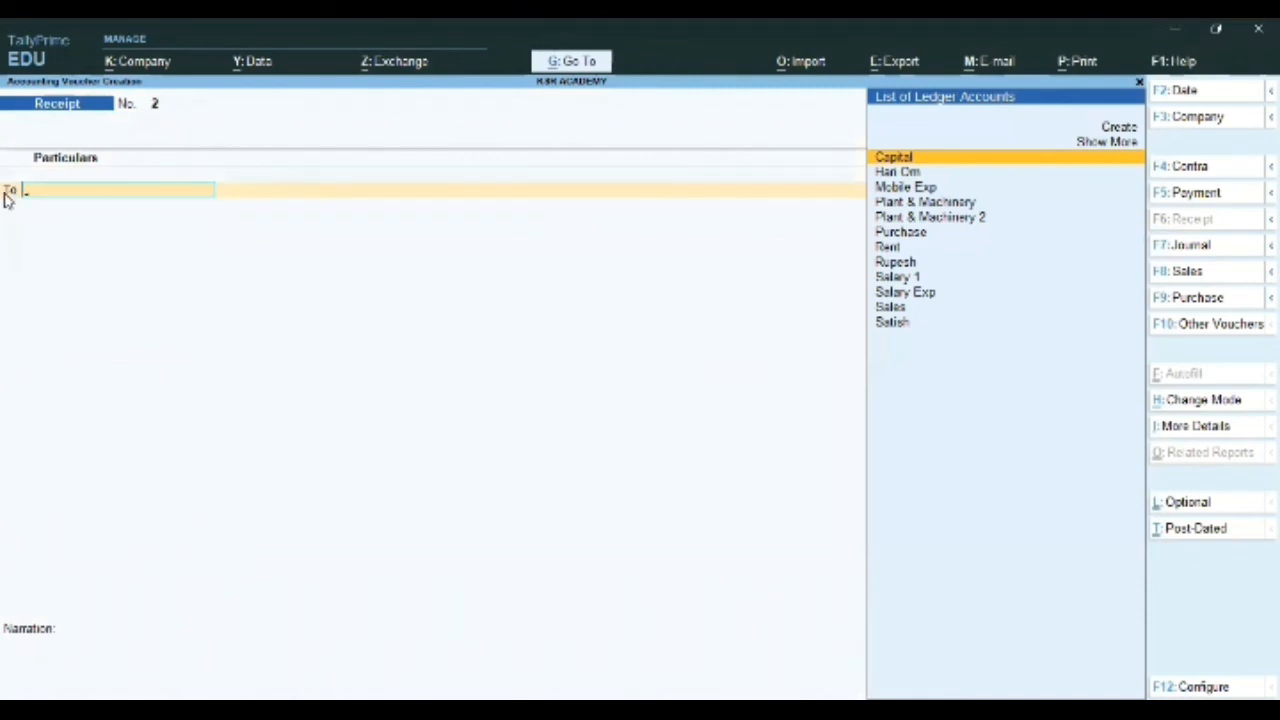
key(alt)
key(Down)
key(Down)
key(Down)
key(Down)
key(Down)
key(Down)
key(Down)
key(Down)
key(Down)
key(Down)
key(Down)
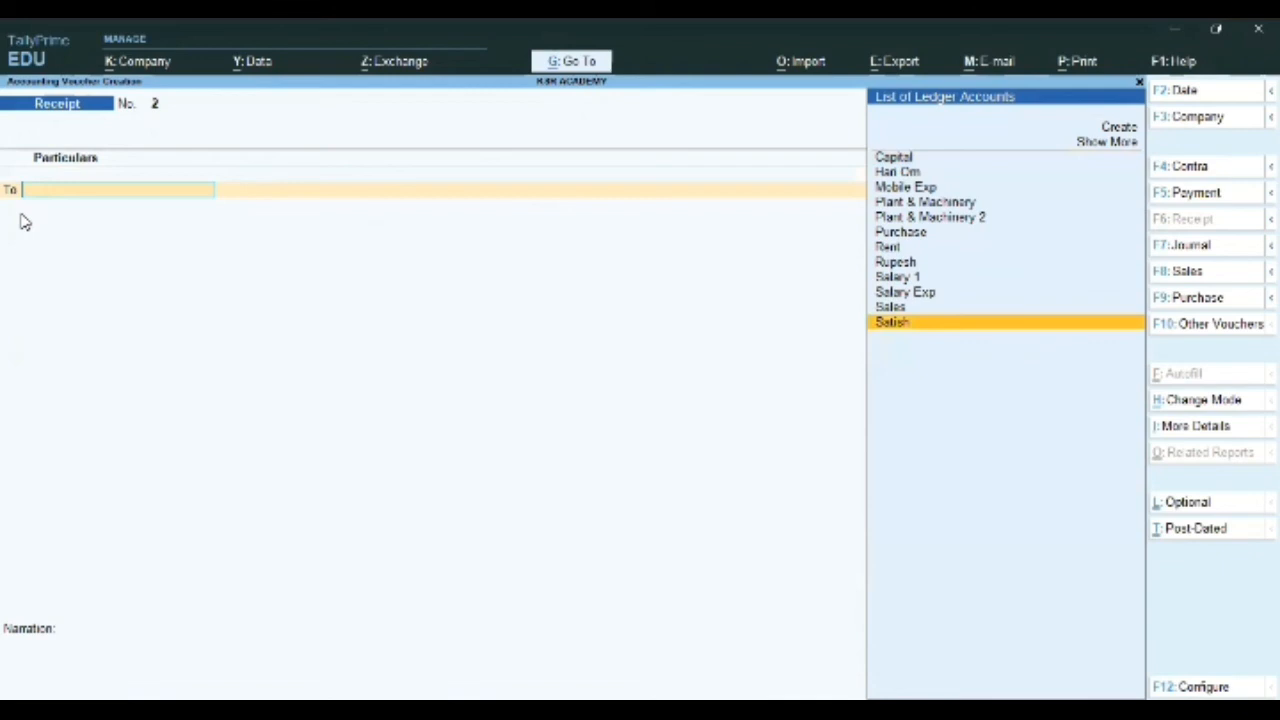
key(Return)
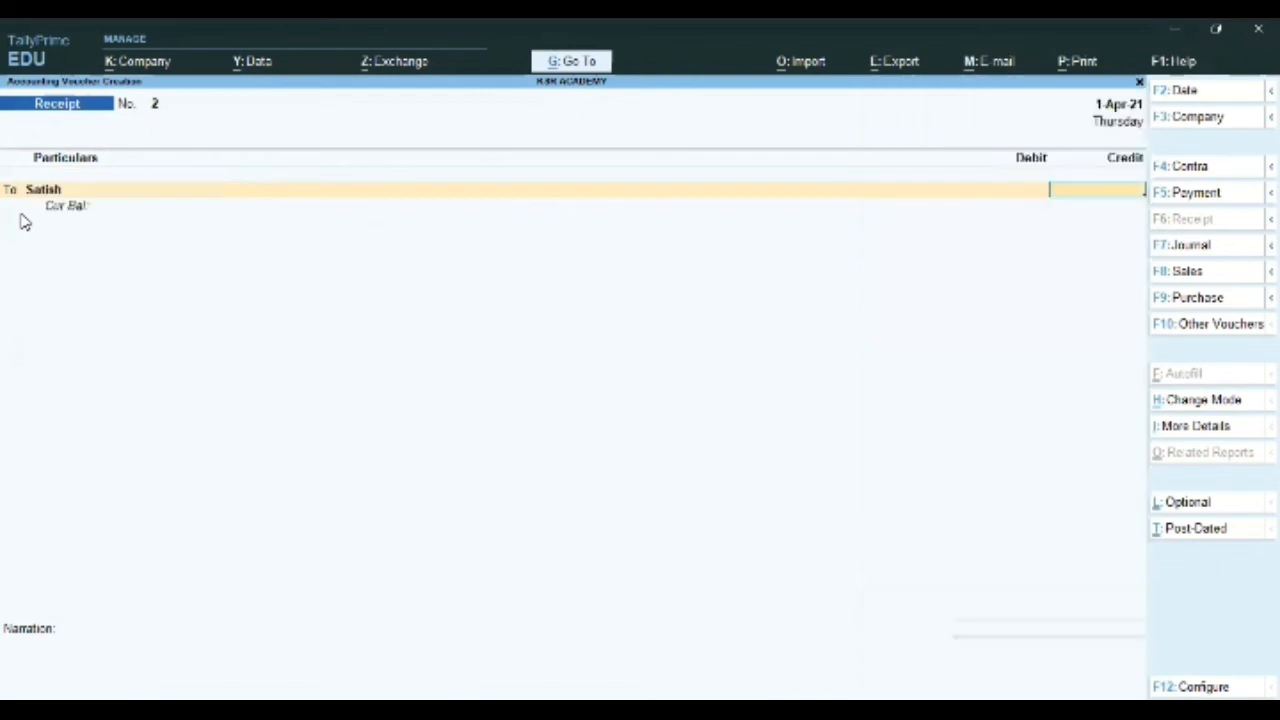
- Enter 80,000 as the receipt's credit amount and allocate it On Account in the bill-wise details
text(80,)
text(0000)
key(Return)
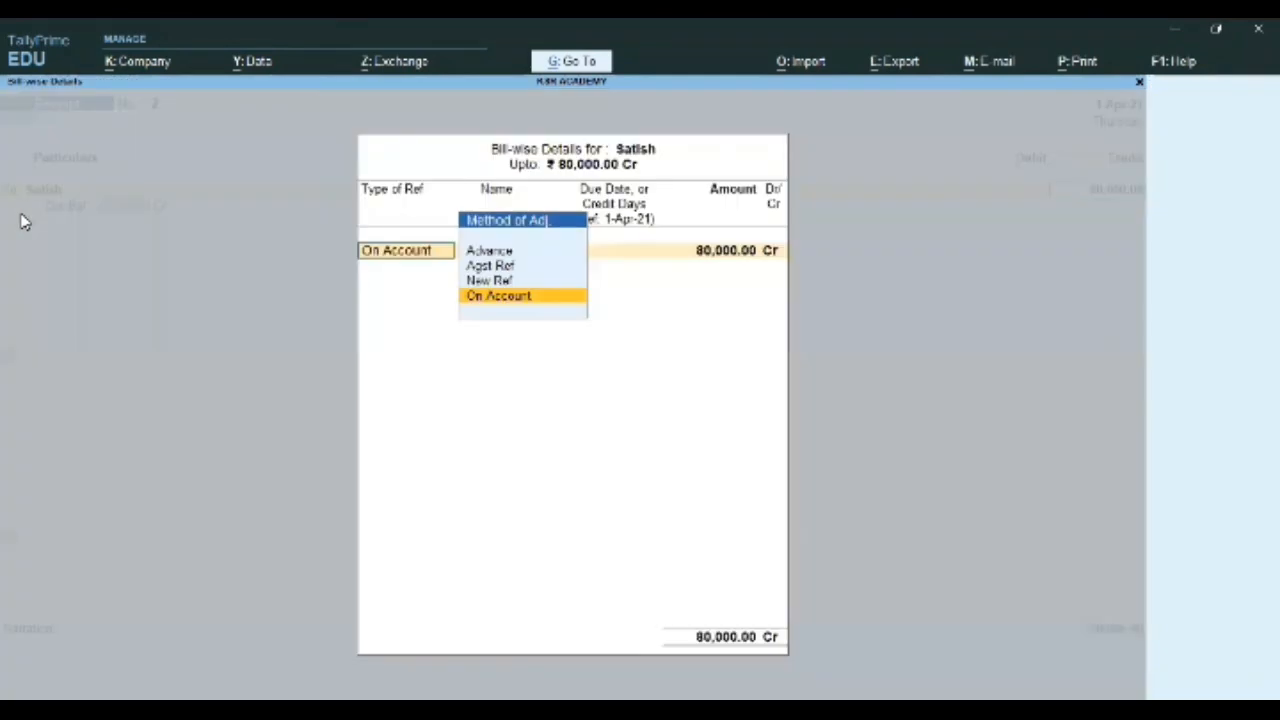
key(Return)
key(Return)
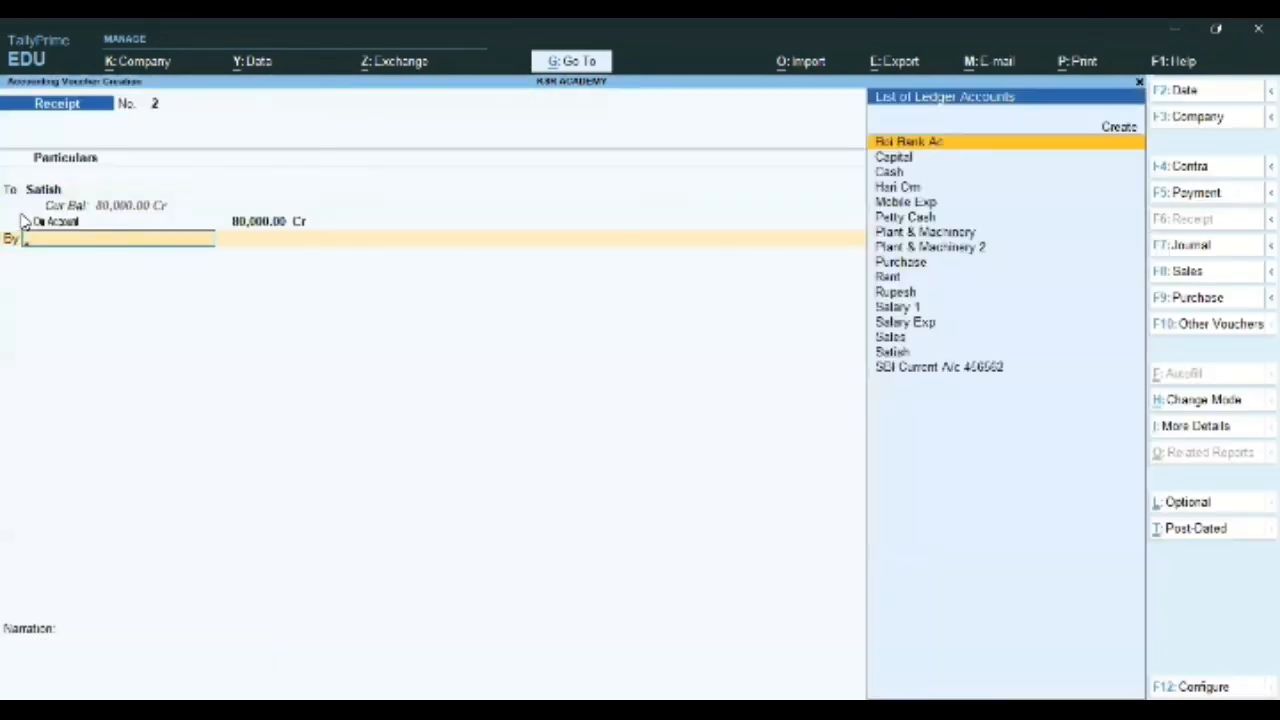
- Debit Boi Bank Ac with 80,000, keep the Cheque/DD allocation without a bank name, and save the receipt without a narration
text(Bank)
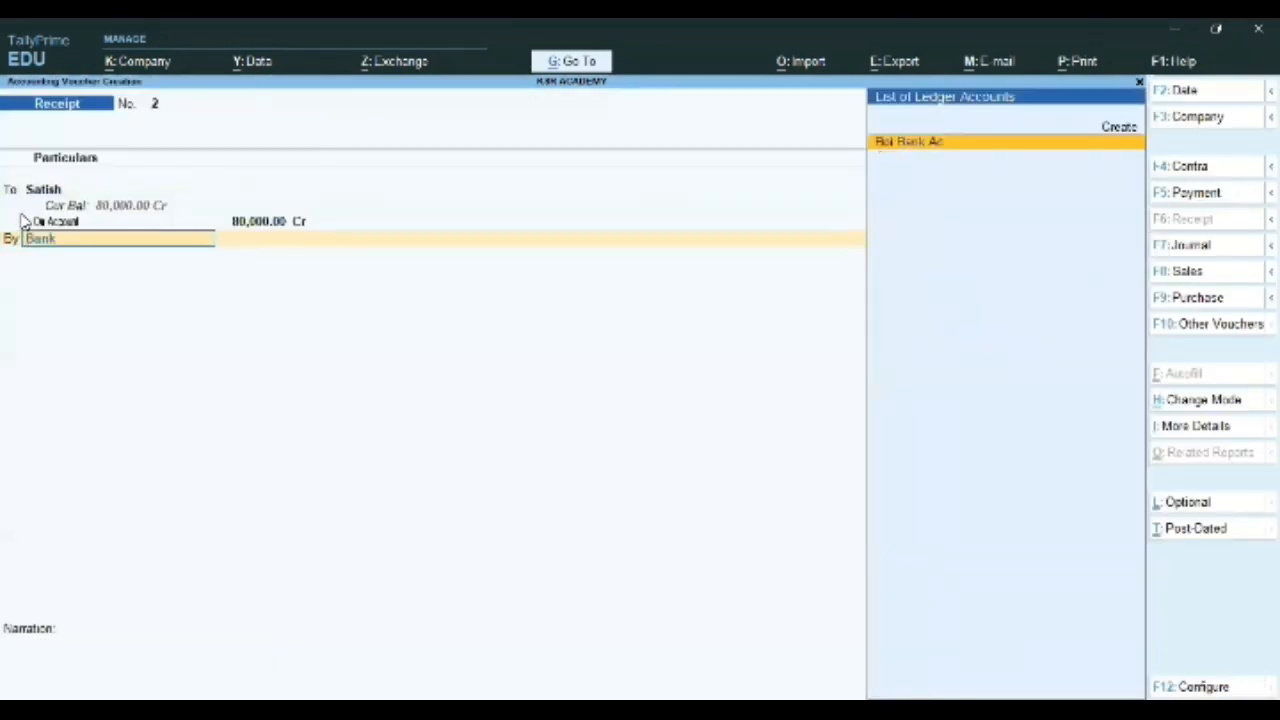
key(Return)
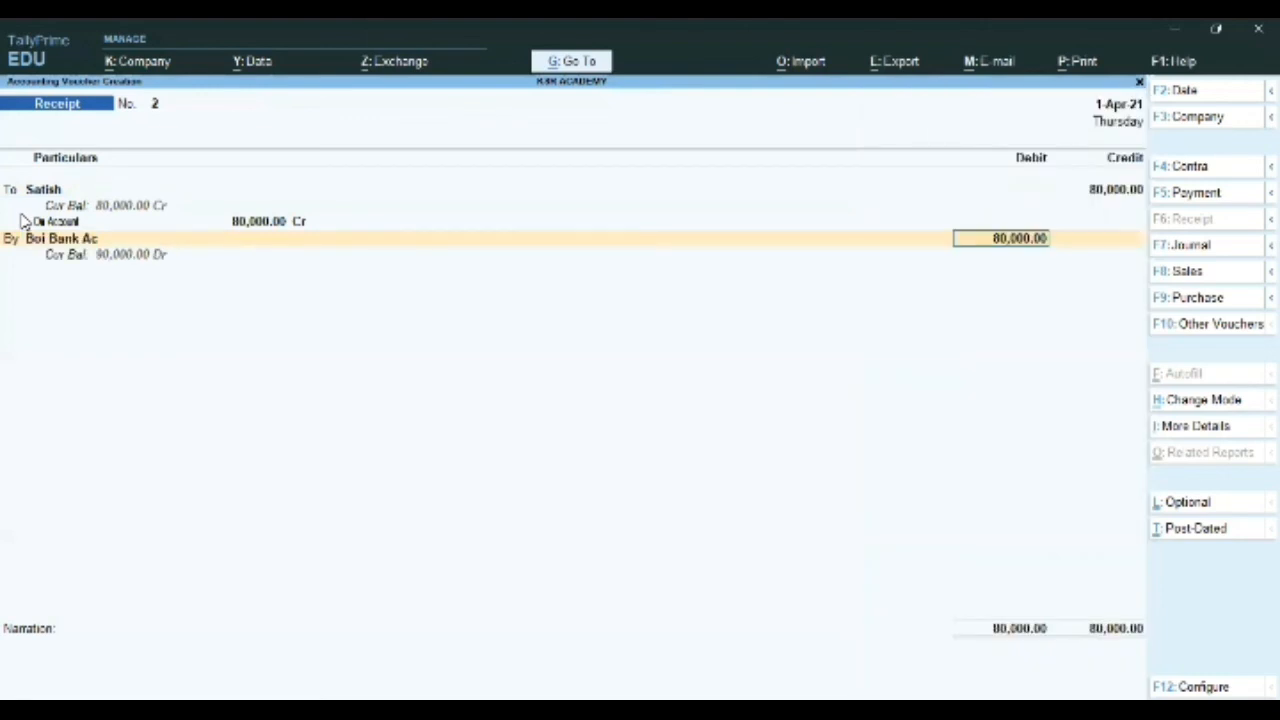
key(Return)
key(Return)
key(Return)
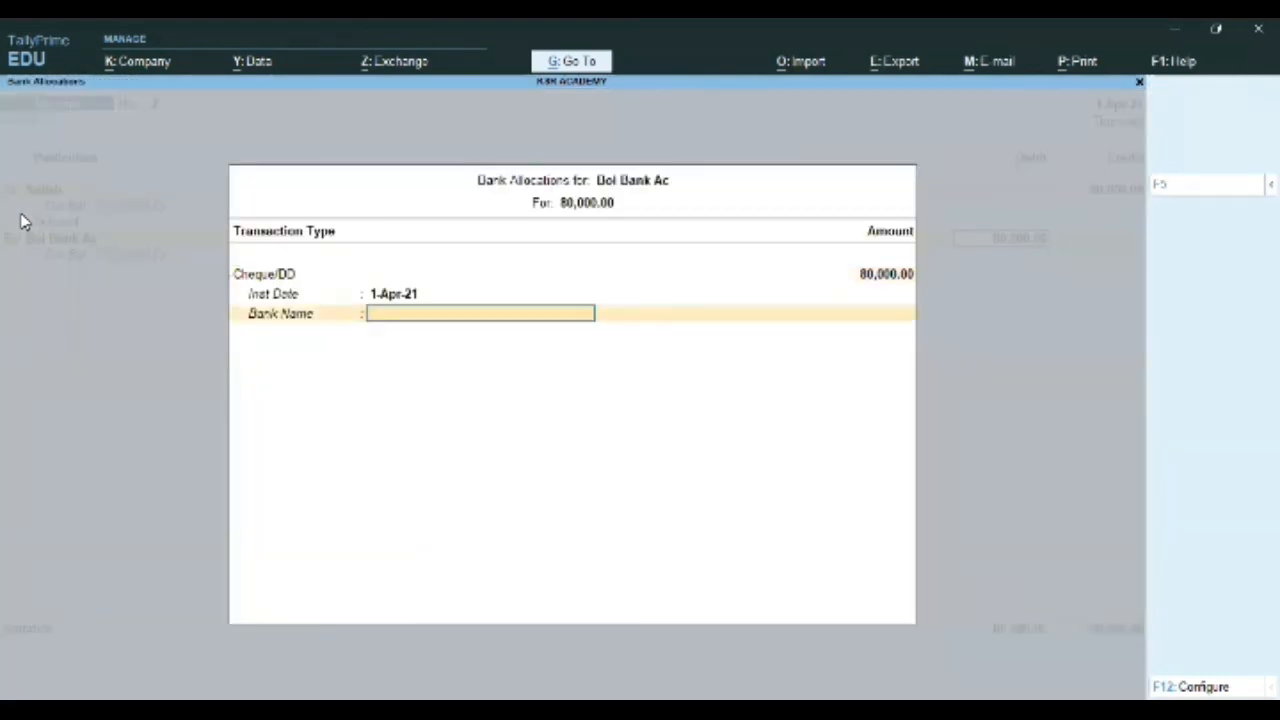
key(Return)
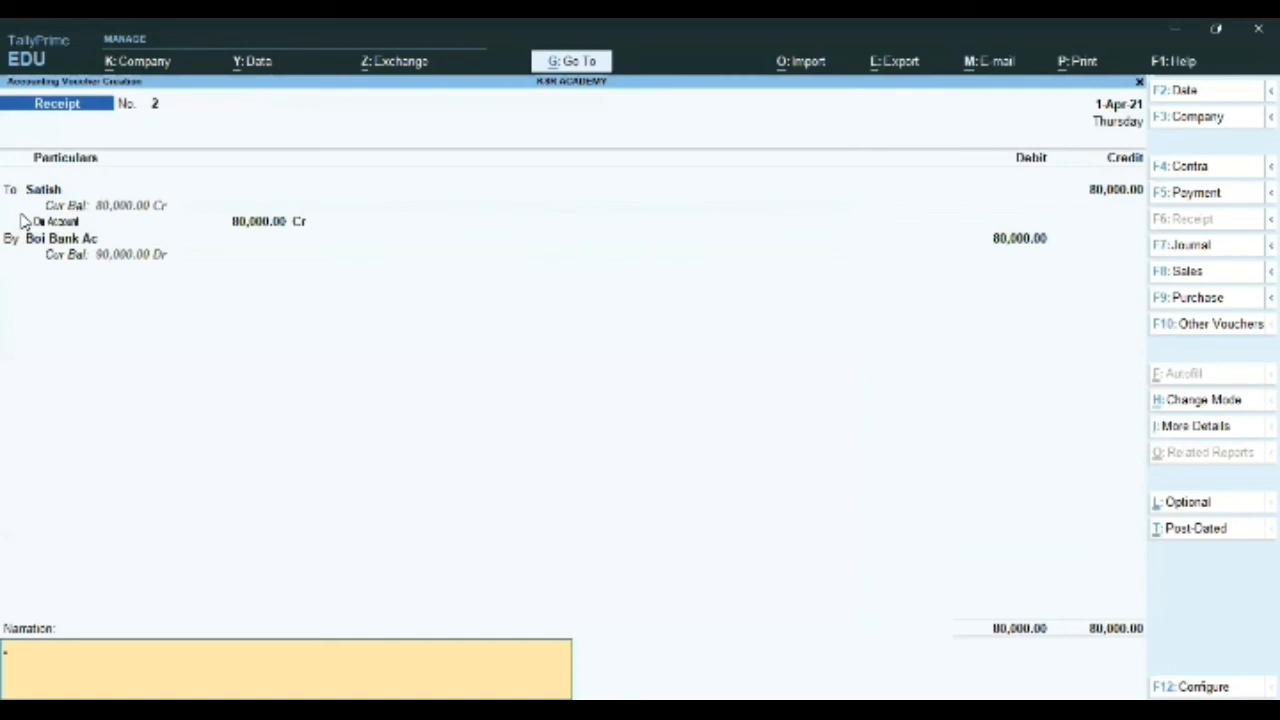
key(Return)
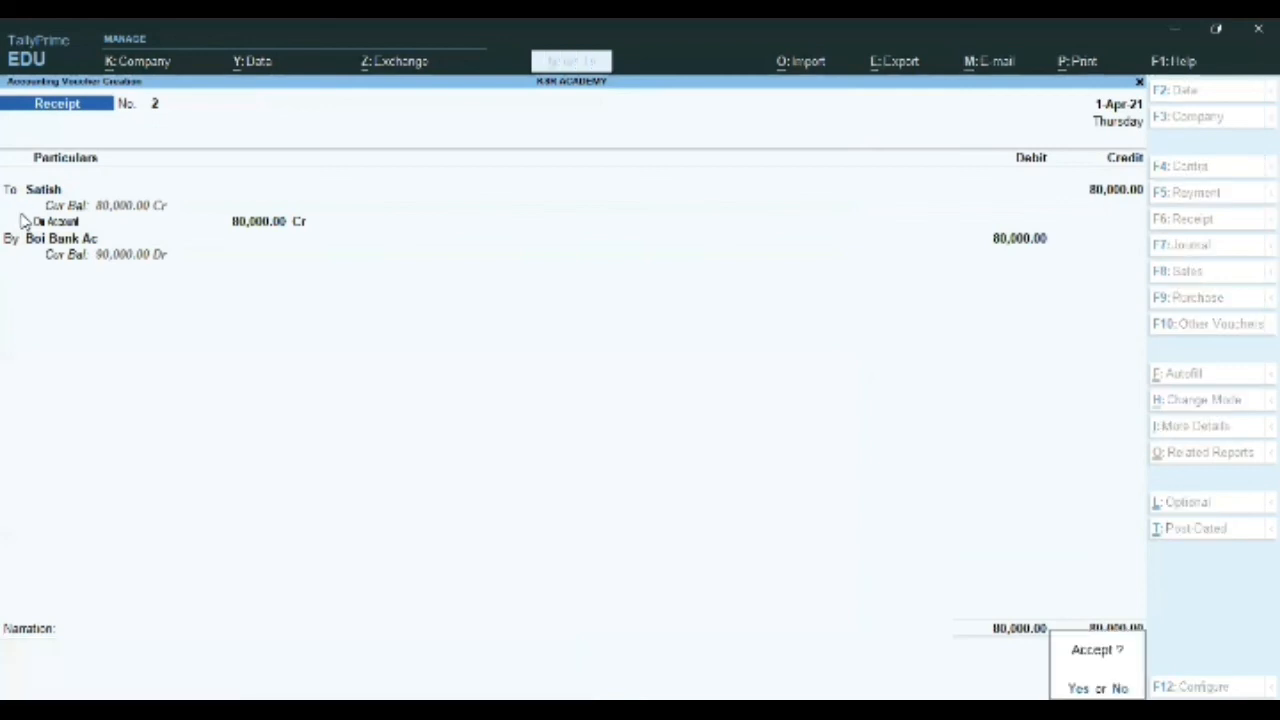
key(Return)
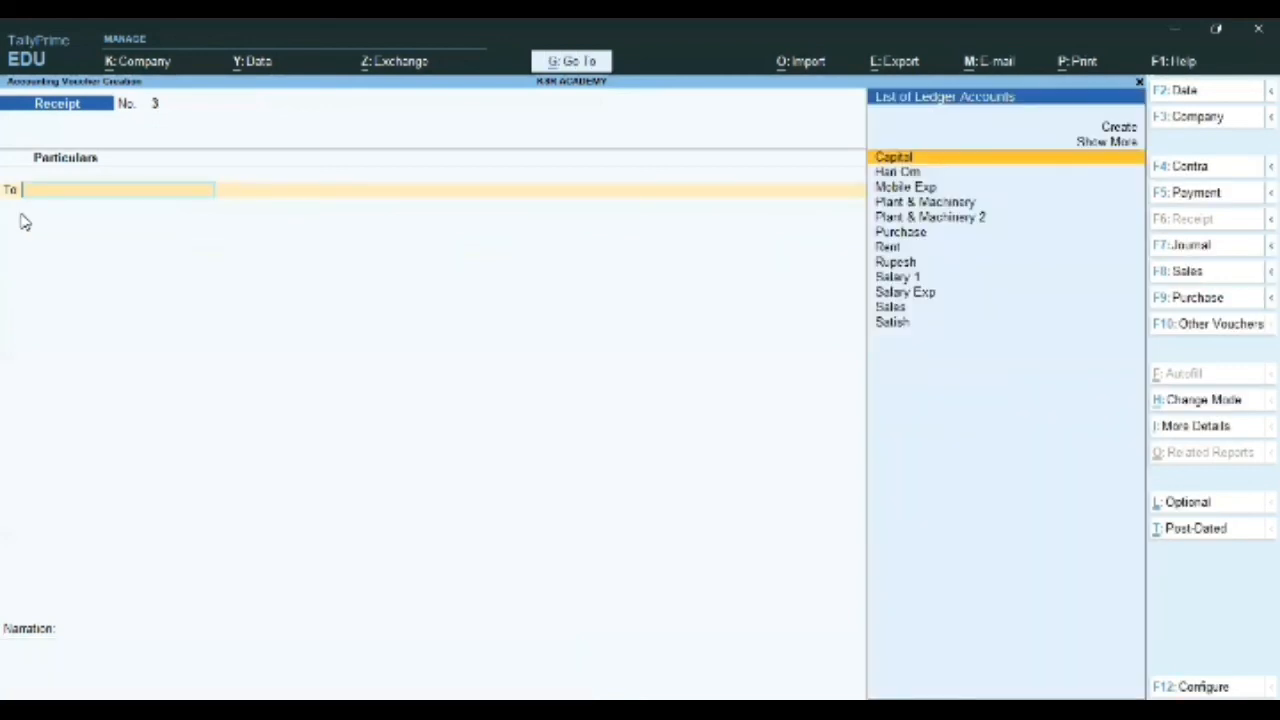
- Choose Rent as the credited account in the new receipt voucher and enter 5,000 as its credit amount
key(alt+Tab)
key(Down)
key(Down)
key(Down)
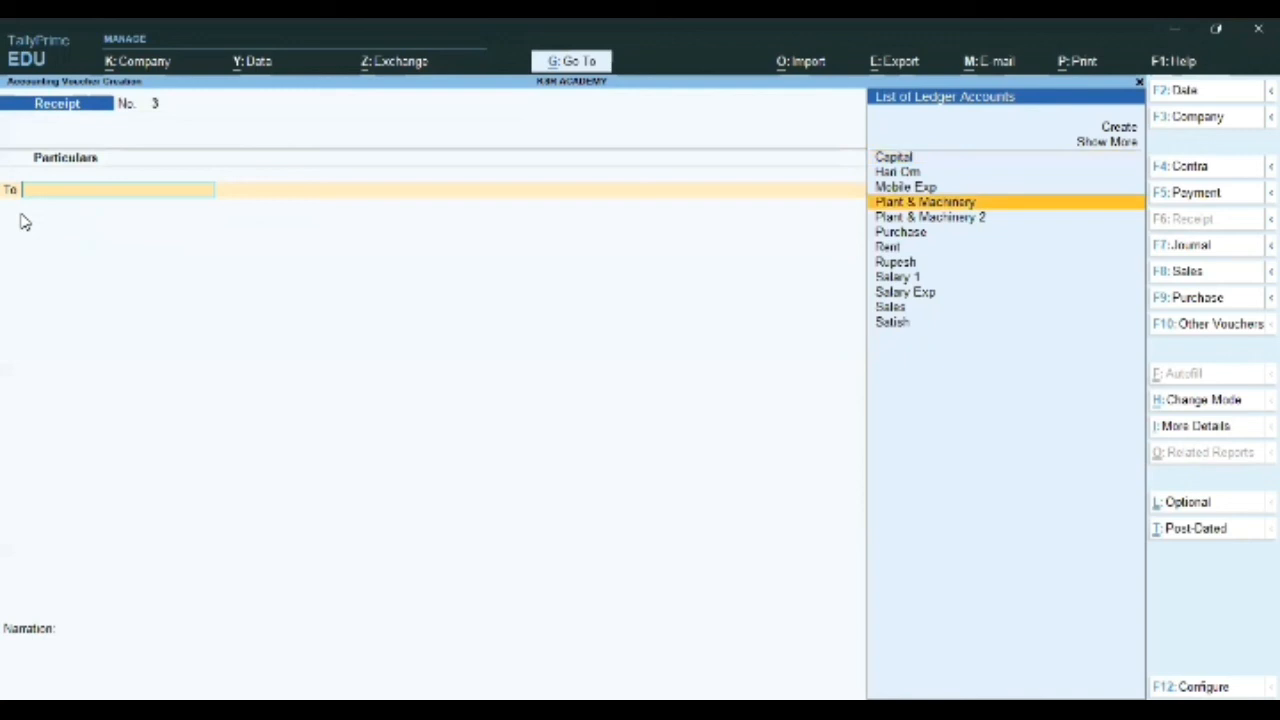
key(Down)
key(Down)
key(Down)
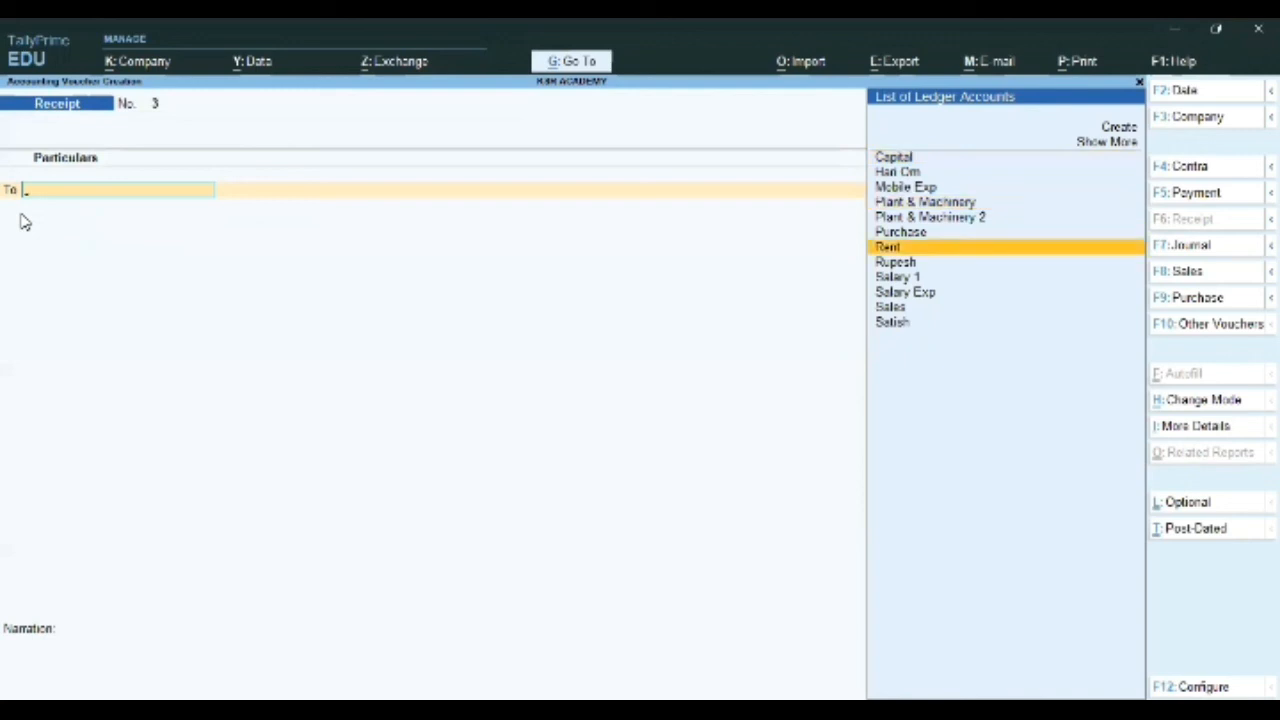
key(Return)
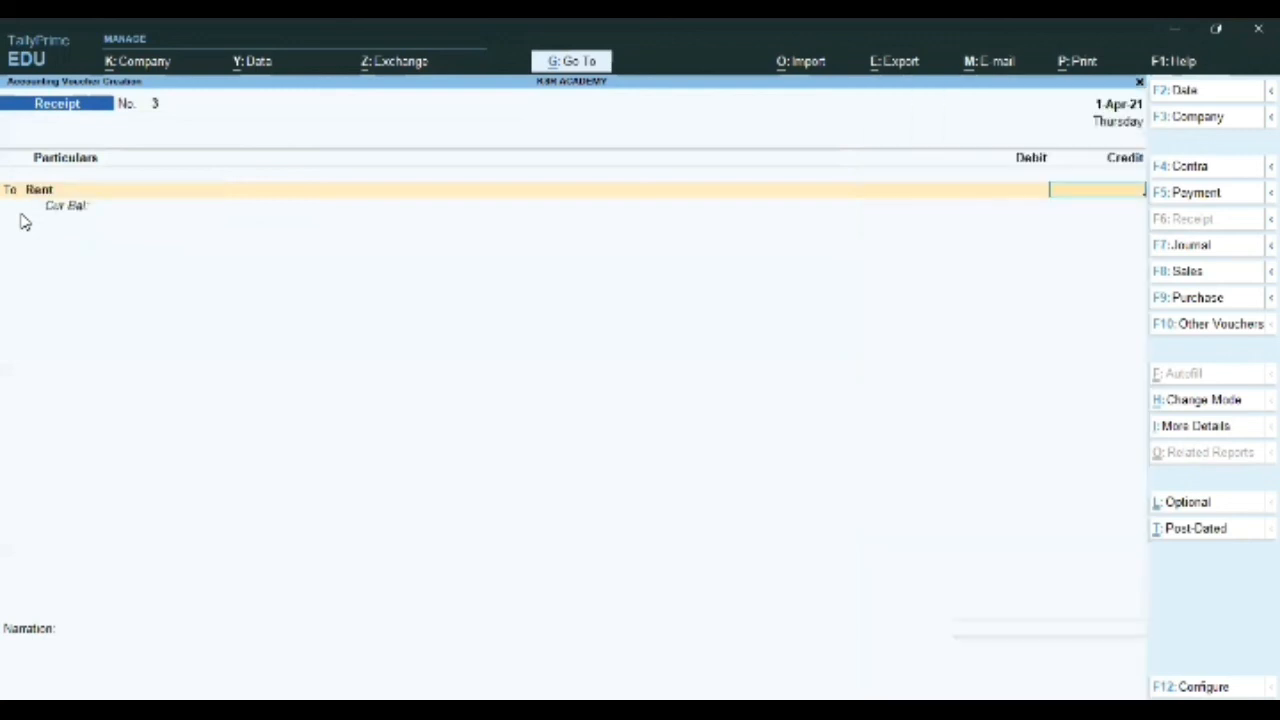
text(5,00)
text(00)
key(Return)
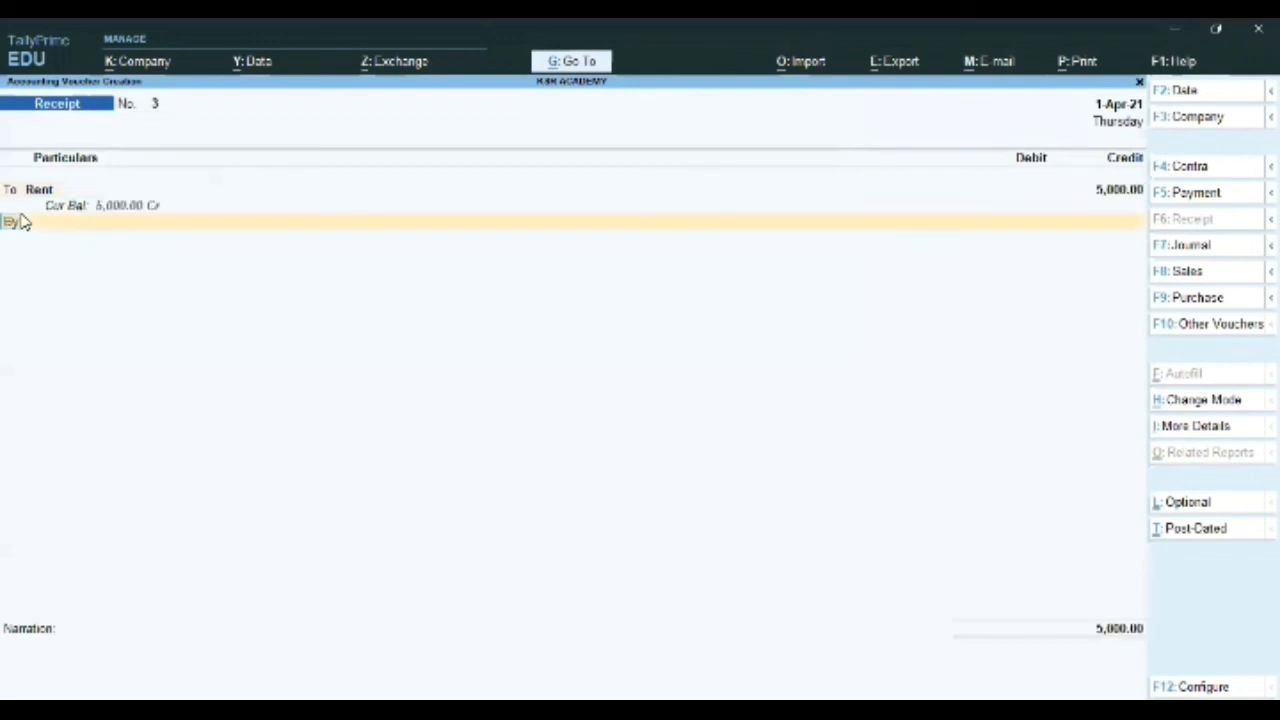
- Debit Cash with 5,000 against the rent received and save the receipt voucher without a narration
key(Return)
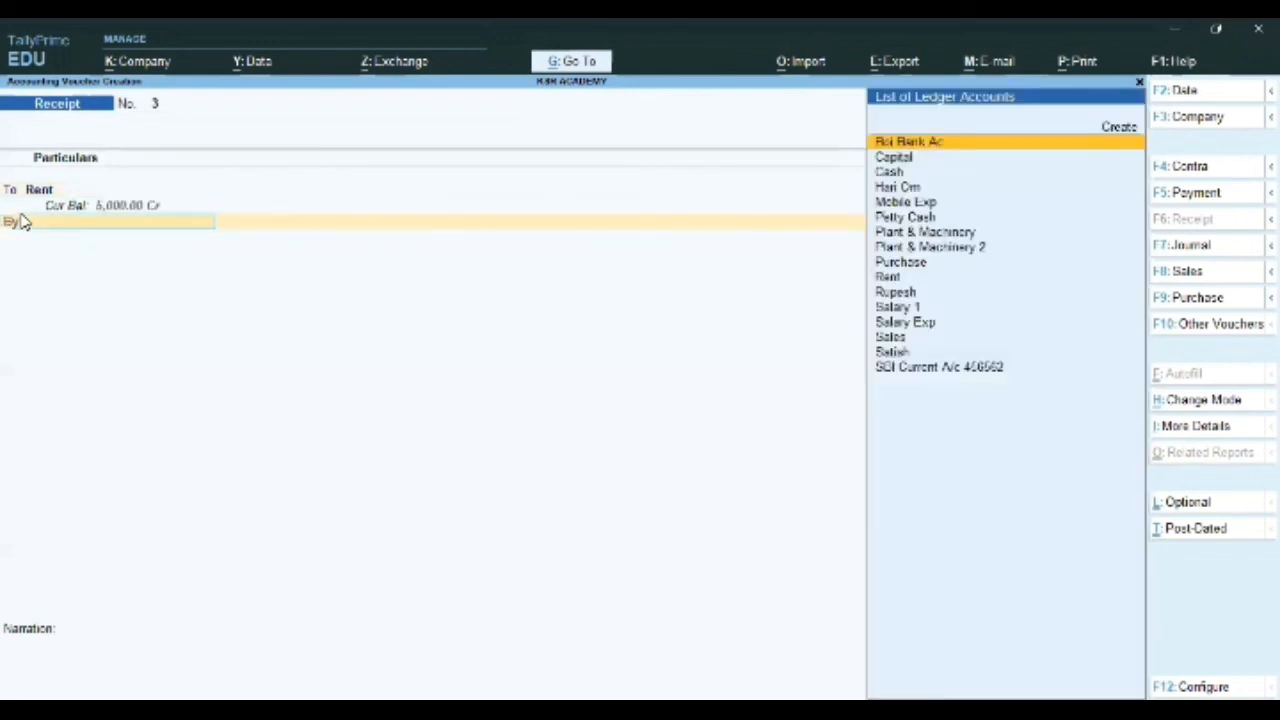
text(cash)
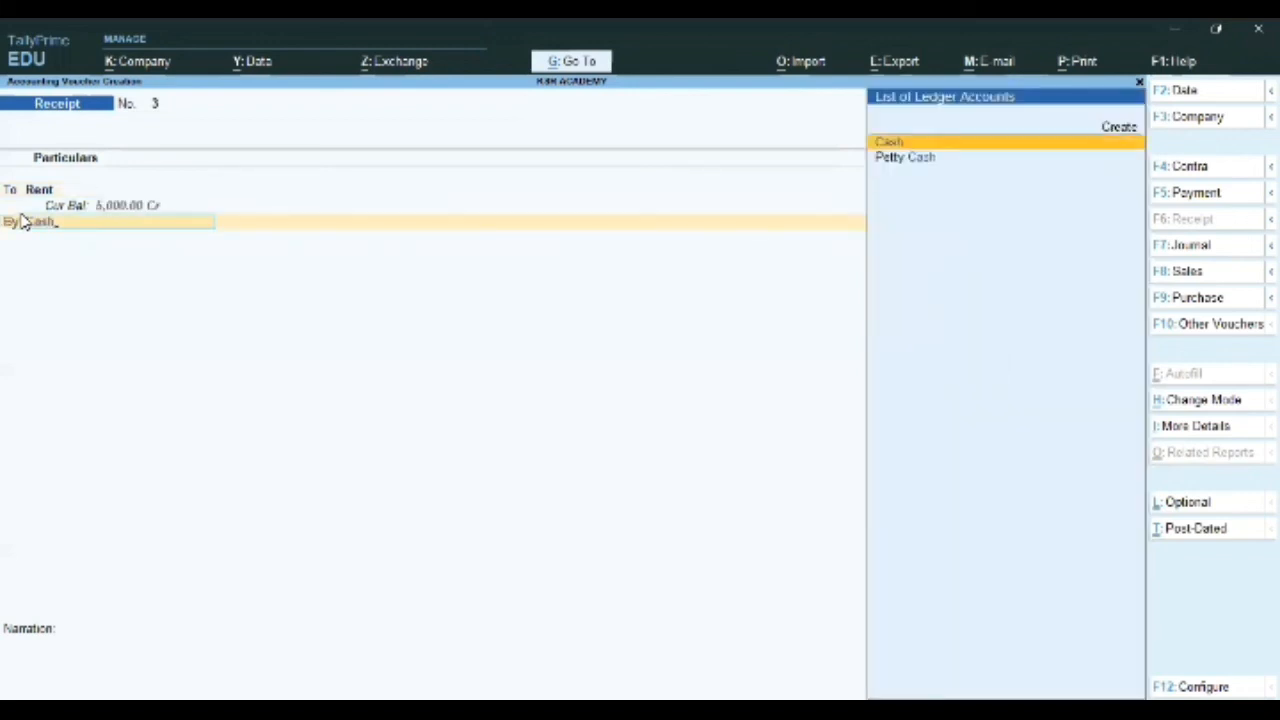
key(Return)
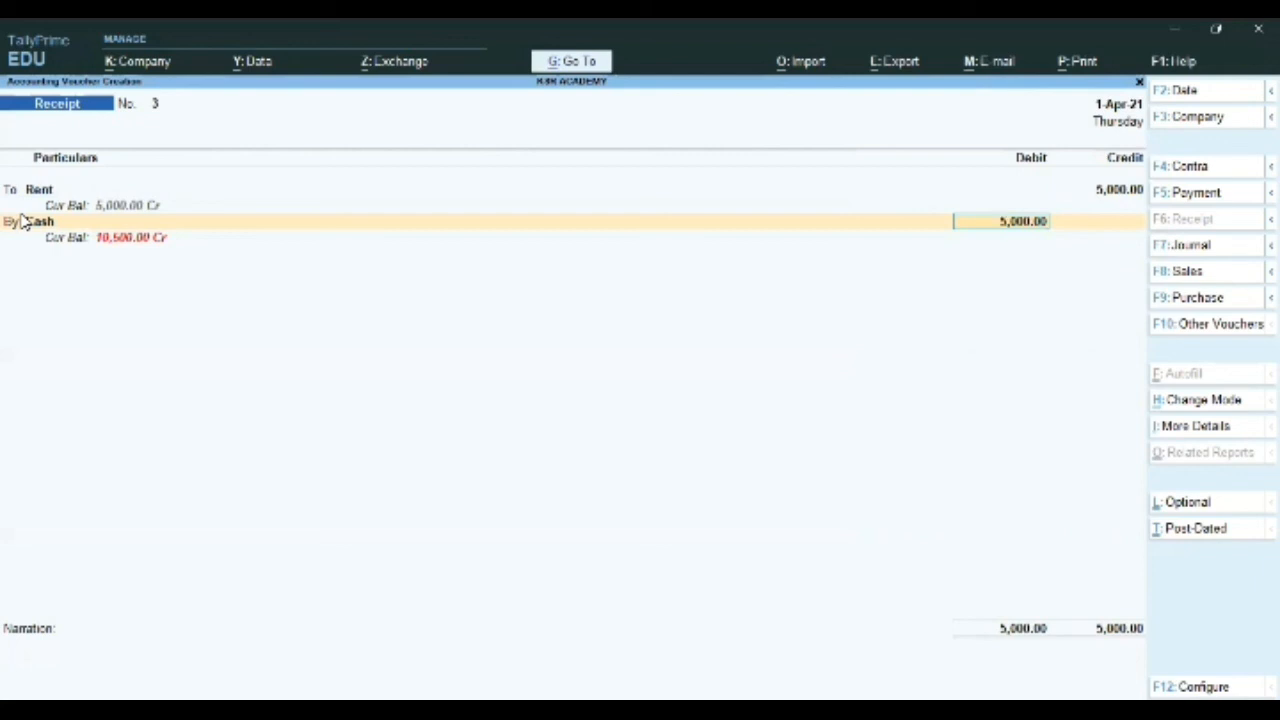
key(Return)
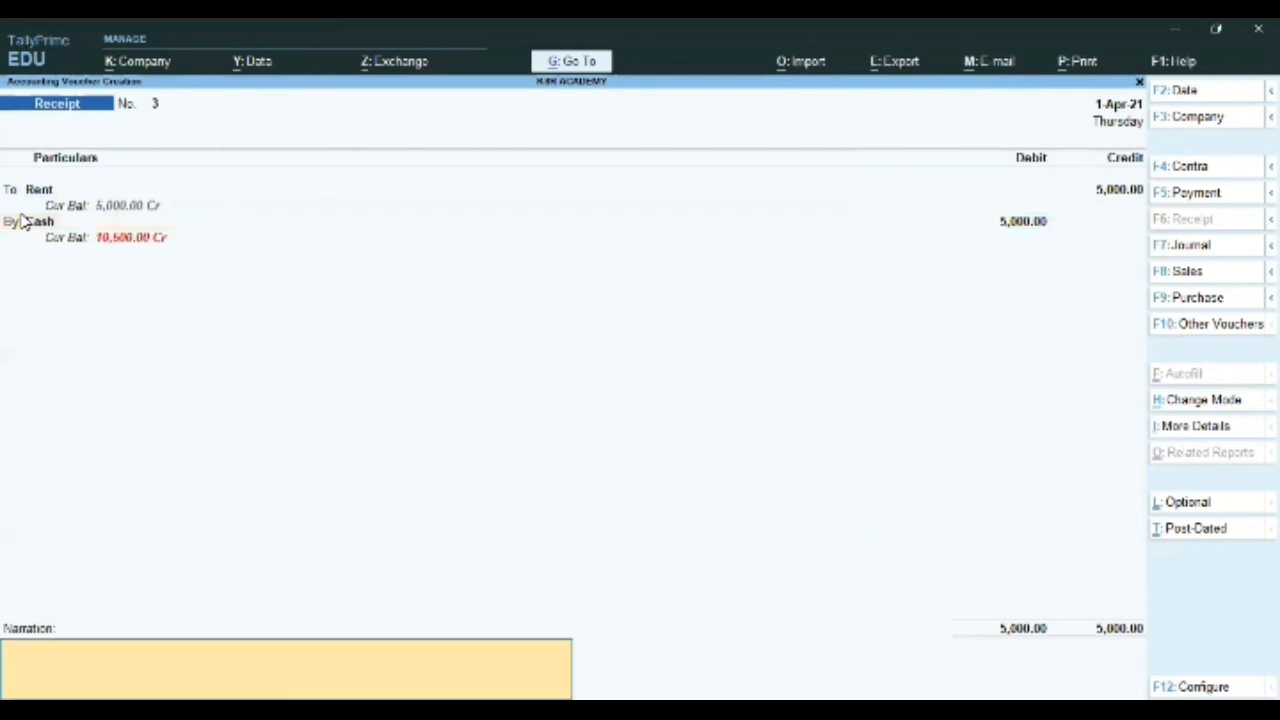
key(Return)
key(Return)
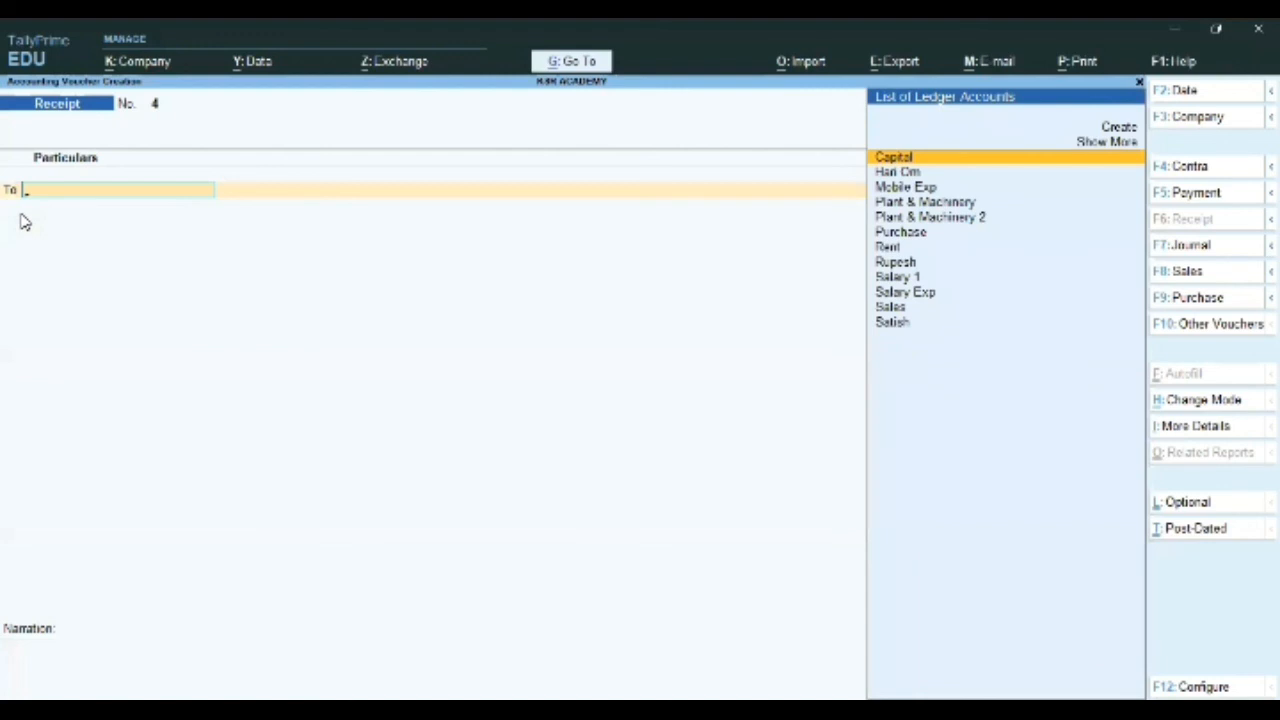
key(alt)
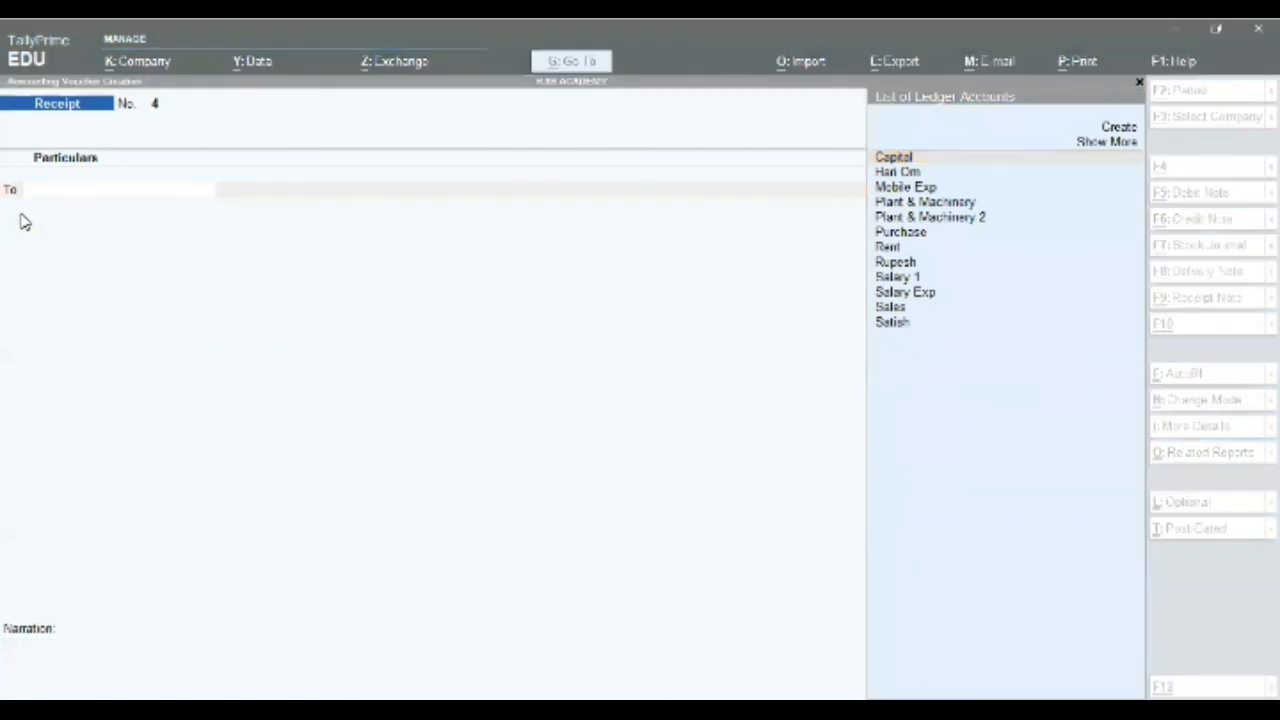